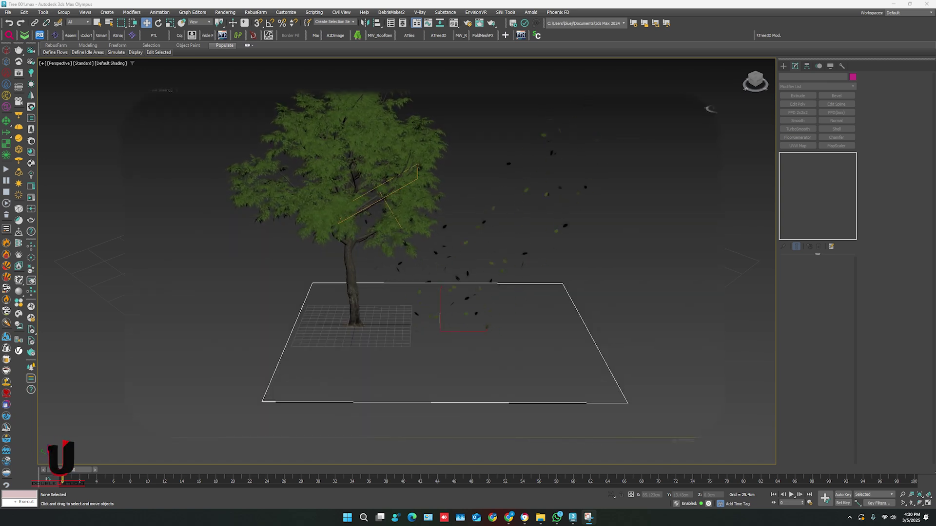
- Orbit the Perspective view around the finished tree and its falling leaves
{"action": "middle_click_drag", "start_coordinate": [429, 358], "coordinate": [467, 350], "text": "alt"}
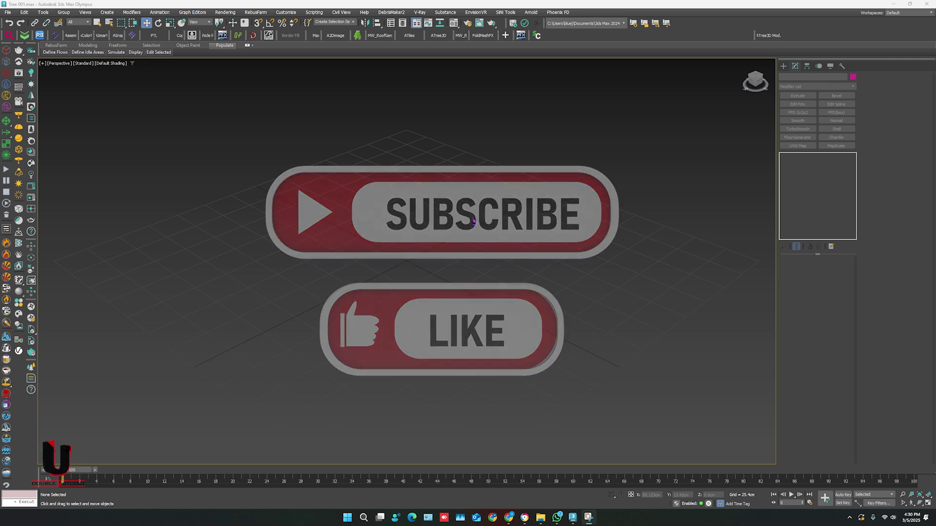
- Unhide all hidden objects and frame the leaf plane and the whole tree
{"action": "right_click", "coordinate": [473, 219]}
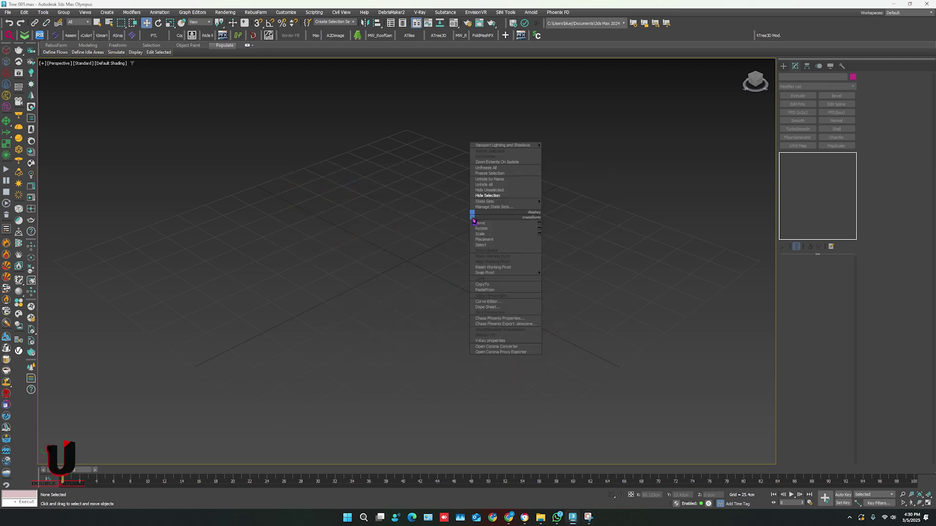
{"action": "left_click", "coordinate": [483, 184]}
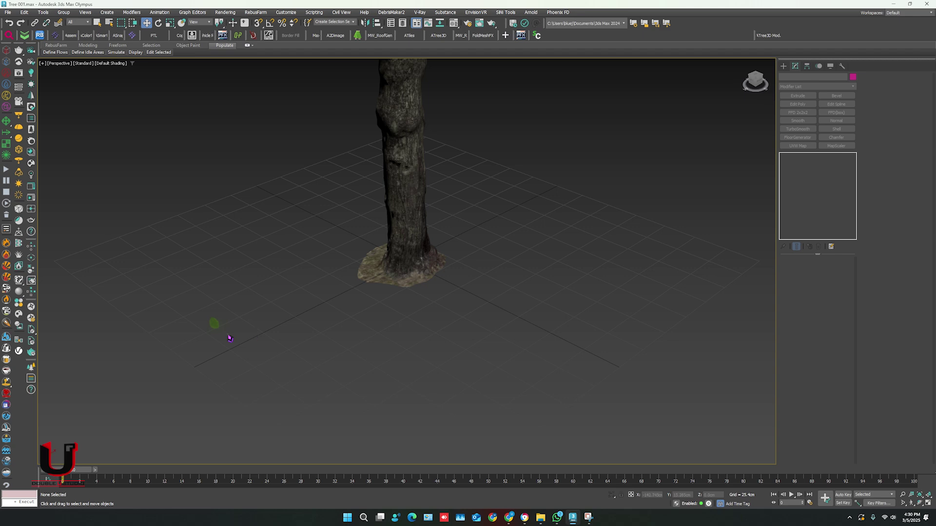
{"action": "left_click", "coordinate": [212, 325]}
{"action": "key", "text": "z"}
{"action": "scroll", "coordinate": [211, 325], "scroll_direction": "down", "scroll_amount": 3}
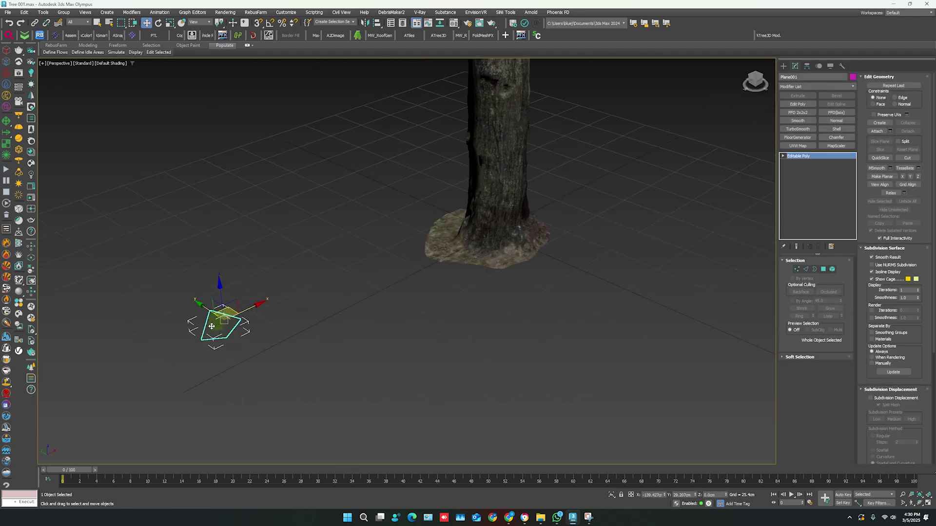
{"action": "scroll", "coordinate": [211, 326], "scroll_direction": "down", "scroll_amount": 3}
{"action": "mouse_move", "coordinate": [267, 250]}
{"action": "middle_mouse_down"}
{"action": "mouse_move", "coordinate": [344, 375]}
{"action": "mouse_move", "coordinate": [355, 376]}
{"action": "middle_mouse_up"}
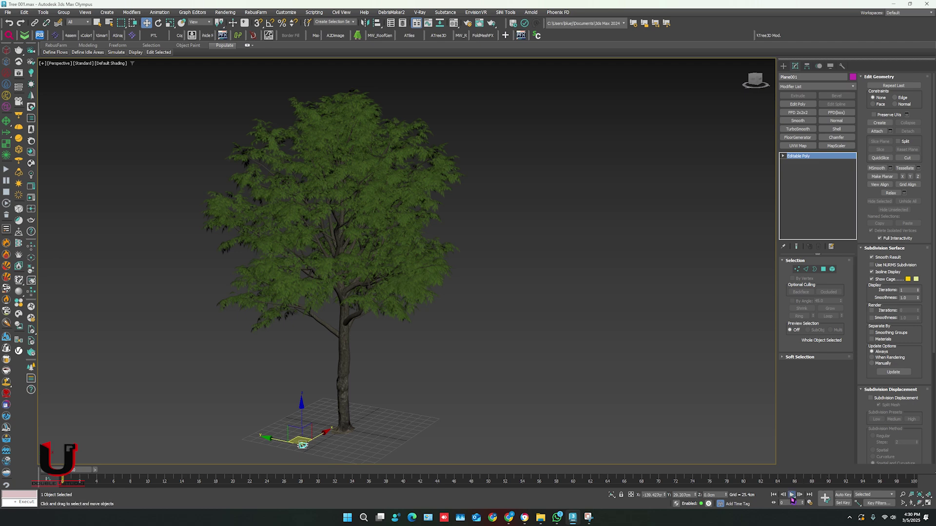
- Play and stop the tree's swaying animation, then orbit out and deselect the tree
{"action": "left_click", "coordinate": [791, 495]}
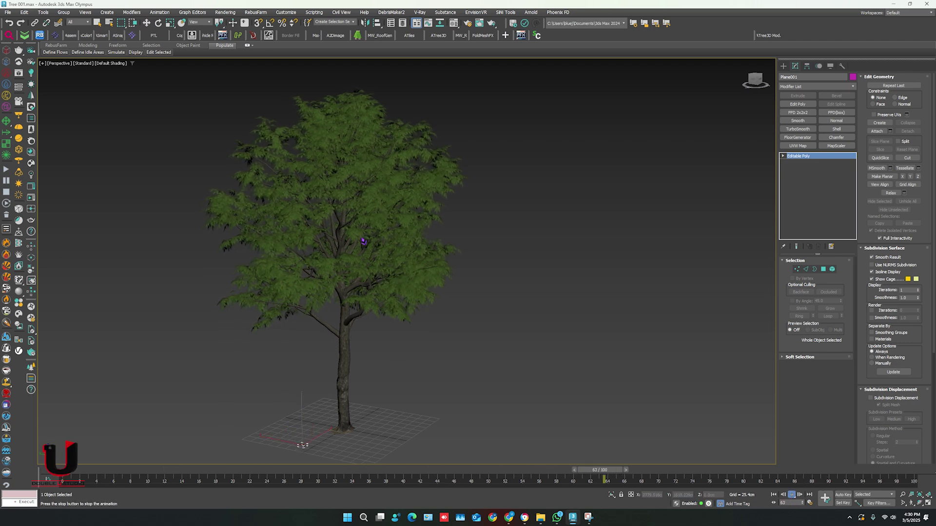
{"action": "scroll", "coordinate": [355, 229], "scroll_direction": "up", "scroll_amount": 3}
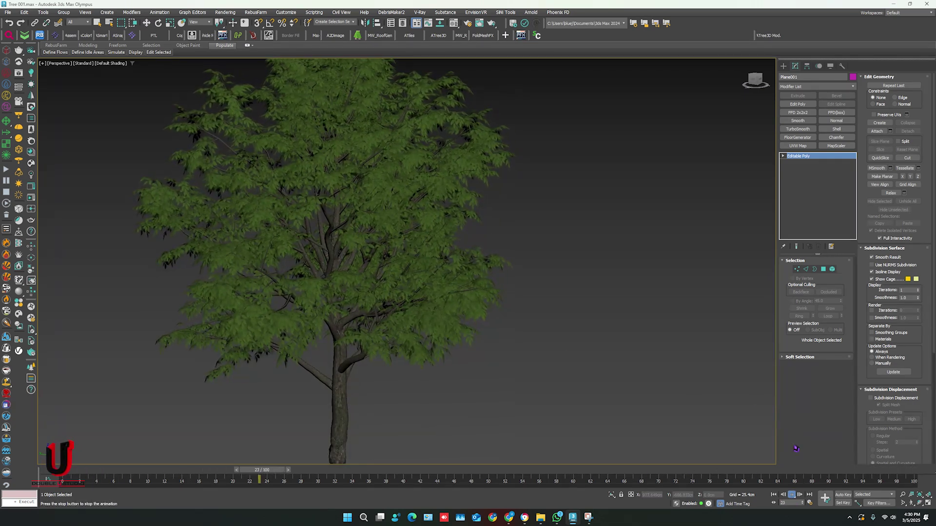
{"action": "left_click", "coordinate": [791, 495]}
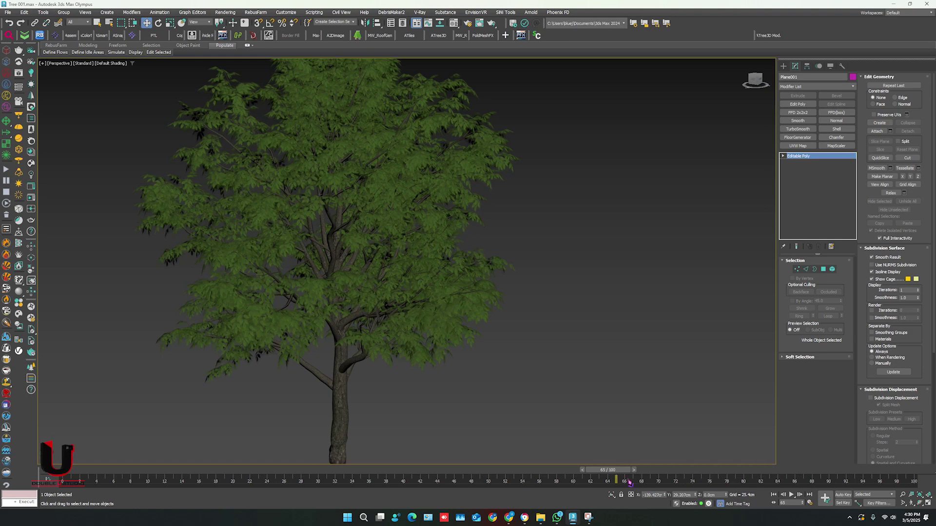
{"action": "left_click", "coordinate": [783, 503]}
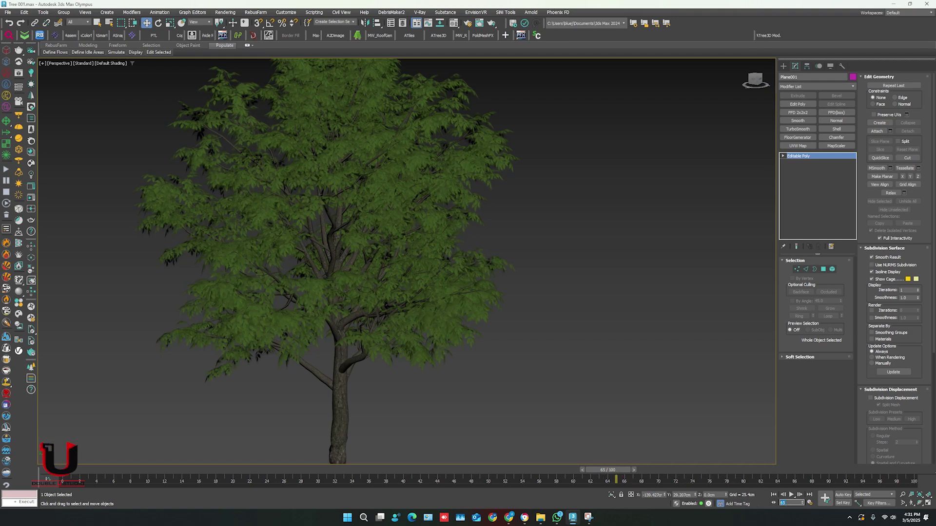
{"action": "scroll", "coordinate": [731, 428], "scroll_direction": "down", "scroll_amount": 5}
{"action": "middle_click_drag", "start_coordinate": [453, 320], "coordinate": [355, 312], "text": "alt"}
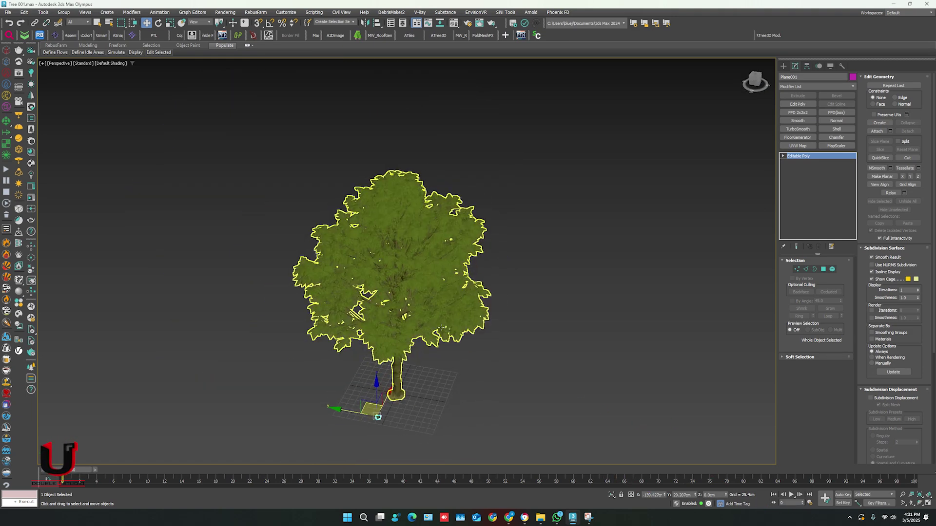
{"action": "left_click", "coordinate": [437, 354]}
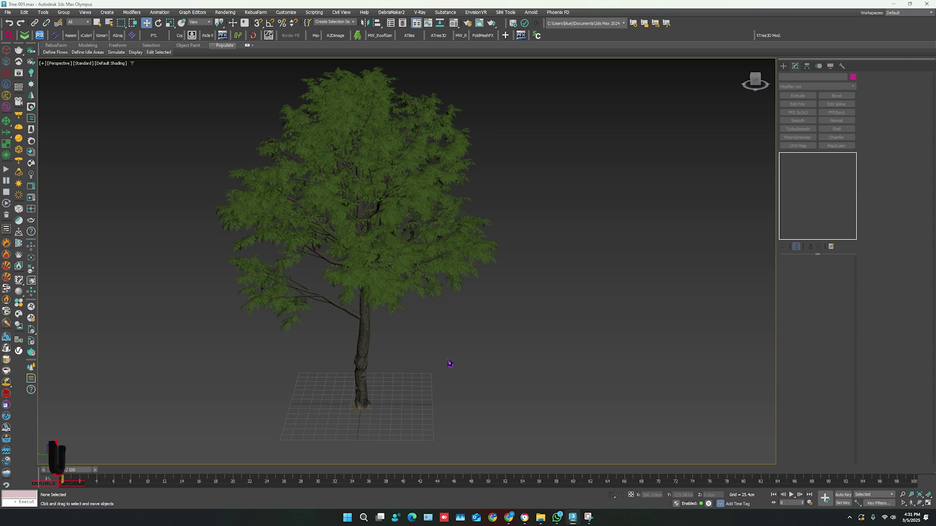
- Switch to Top view to look down on the tree
{"action": "left_click", "coordinate": [379, 342]}
{"action": "key", "text": "t"}
{"action": "scroll", "coordinate": [463, 303], "scroll_direction": "down", "scroll_amount": 2}
{"action": "scroll", "coordinate": [444, 301], "scroll_direction": "down", "scroll_amount": 1}
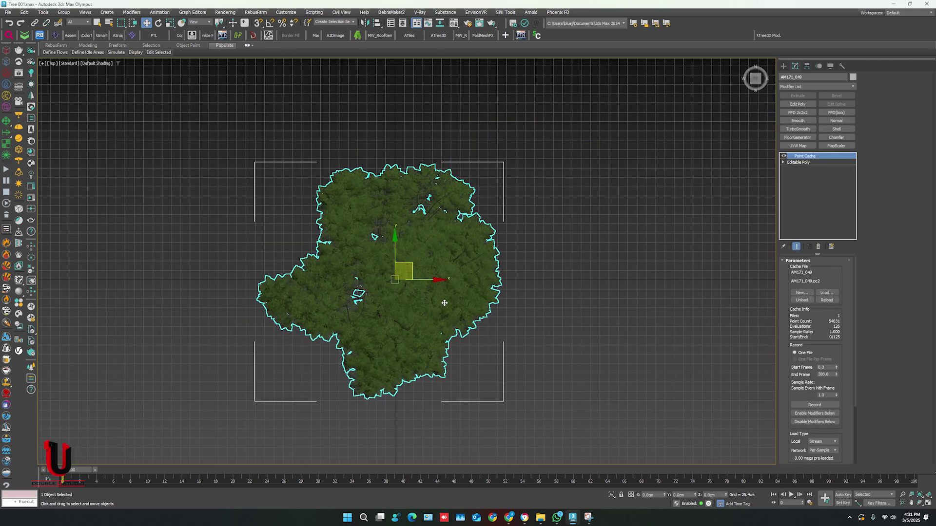
{"action": "left_click", "coordinate": [556, 241]}
- Start a Blizzard emitter from the Create panel's Particle Systems category
{"action": "left_click", "coordinate": [783, 67]}
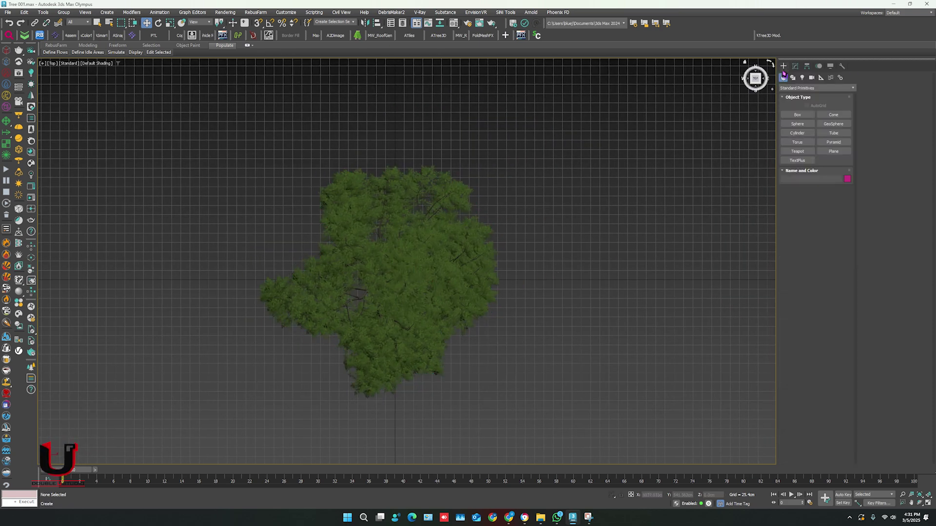
{"action": "left_click", "coordinate": [803, 88]}
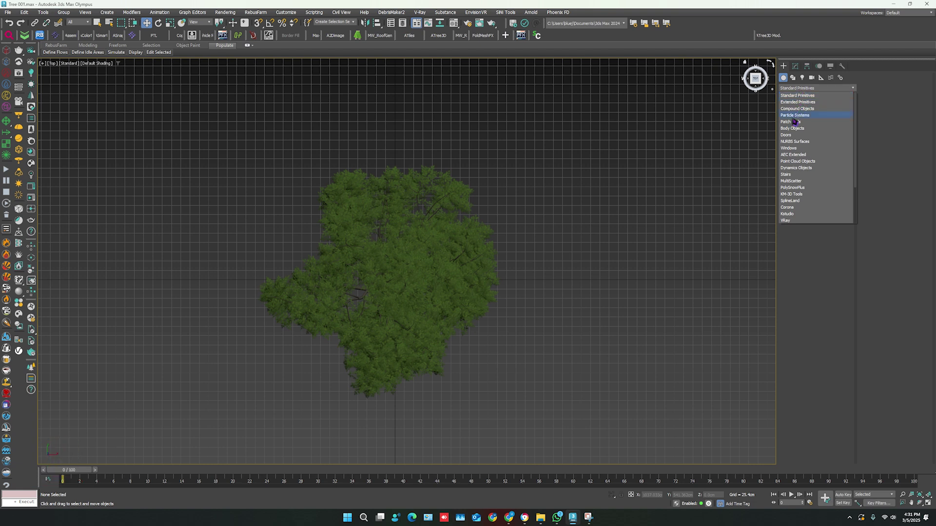
{"action": "key", "text": "Escape"}
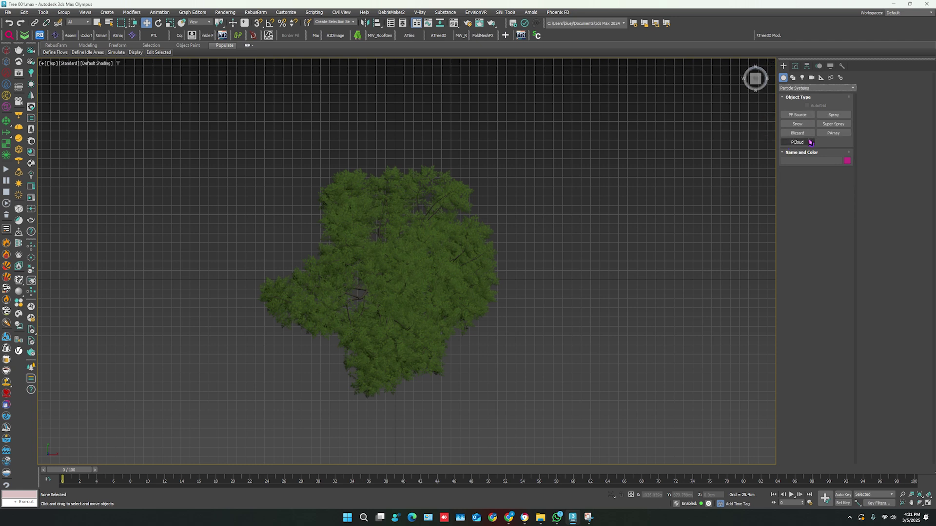
{"action": "left_click", "coordinate": [799, 134]}
- Draw the Blizzard emitter over the canopy and raise it into the tree in Front view
{"action": "mouse_move", "coordinate": [363, 236]}
{"action": "left_mouse_down"}
{"action": "mouse_move", "coordinate": [401, 284]}
{"action": "mouse_move", "coordinate": [459, 326]}
{"action": "left_mouse_up"}
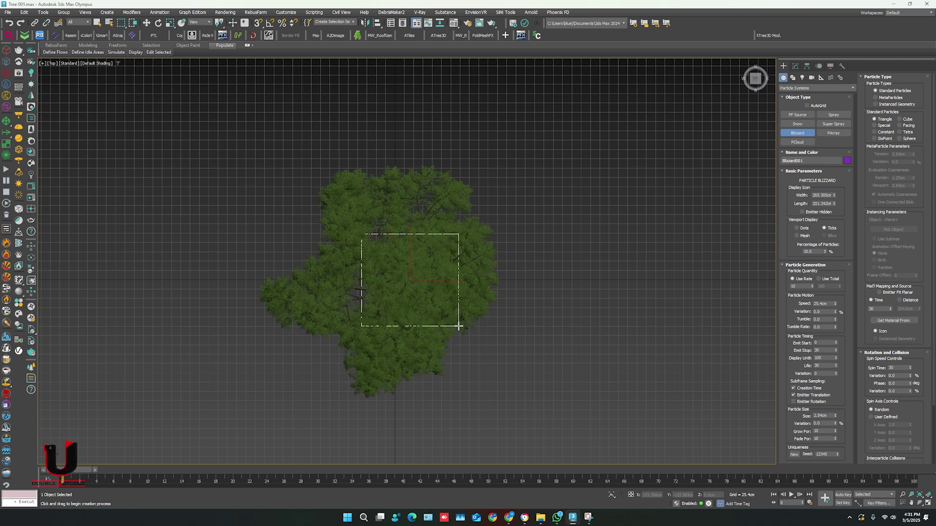
{"action": "key", "text": "w"}
{"action": "key", "text": "f"}
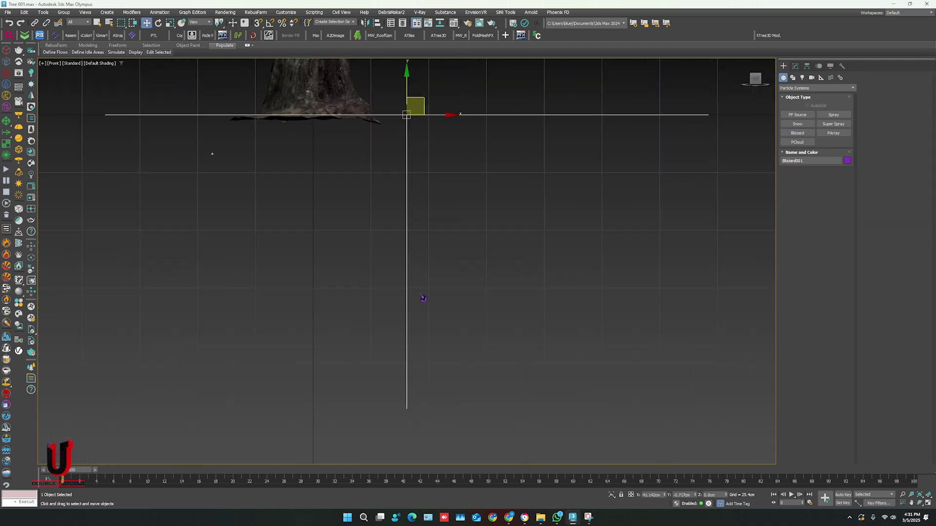
{"action": "middle_click_drag", "start_coordinate": [420, 125], "coordinate": [433, 376]}
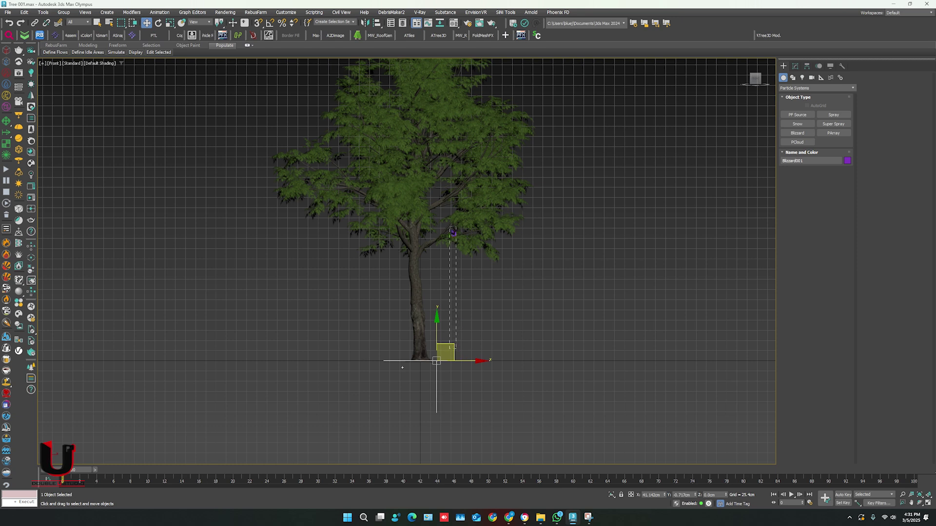
{"action": "left_click", "coordinate": [450, 352]}
{"action": "left_click", "coordinate": [452, 353]}
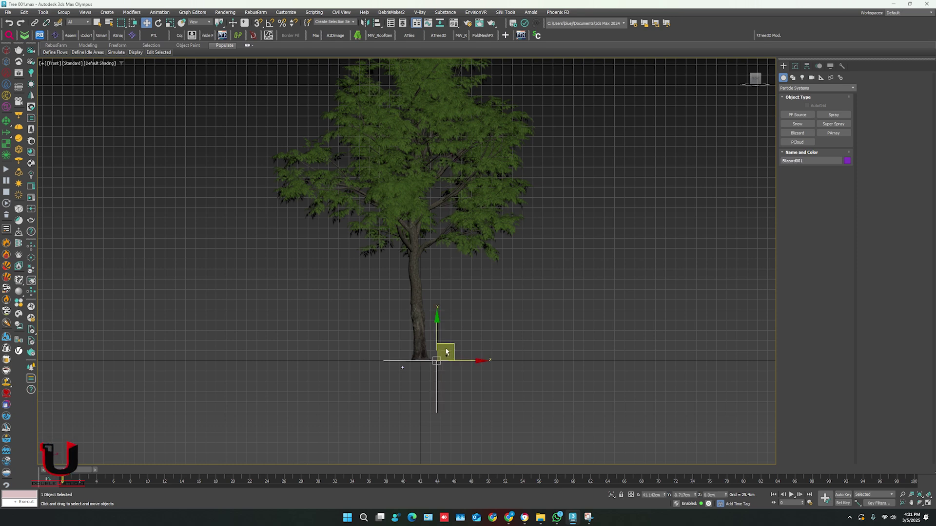
{"action": "mouse_move", "coordinate": [446, 351]}
{"action": "left_mouse_down"}
{"action": "mouse_move", "coordinate": [430, 339]}
{"action": "mouse_move", "coordinate": [459, 232]}
{"action": "mouse_move", "coordinate": [458, 179]}
{"action": "mouse_move", "coordinate": [475, 151]}
{"action": "left_mouse_up"}
- Tilt the emitter about 31° and scrub the timeline to watch particles fall
{"action": "key", "text": "e"}
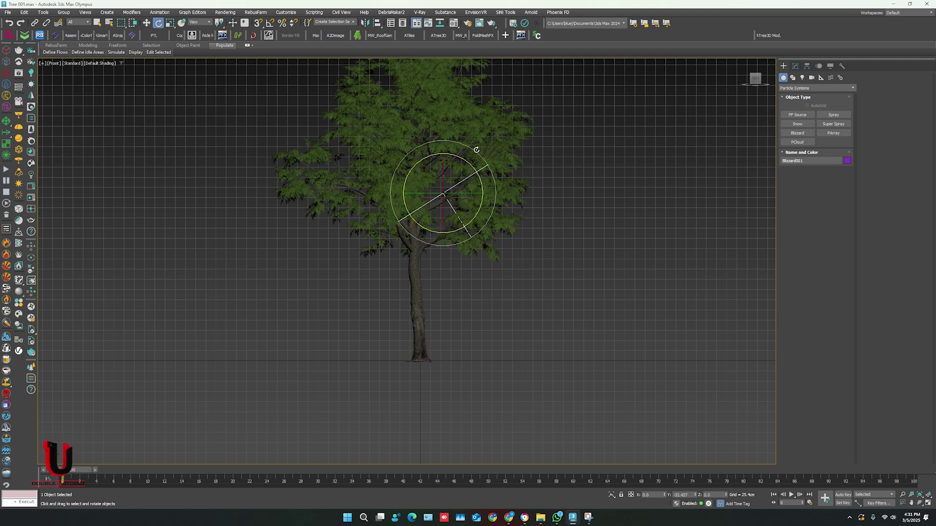
{"action": "key", "text": "p"}
{"action": "middle_click_drag", "start_coordinate": [468, 176], "coordinate": [444, 205]}
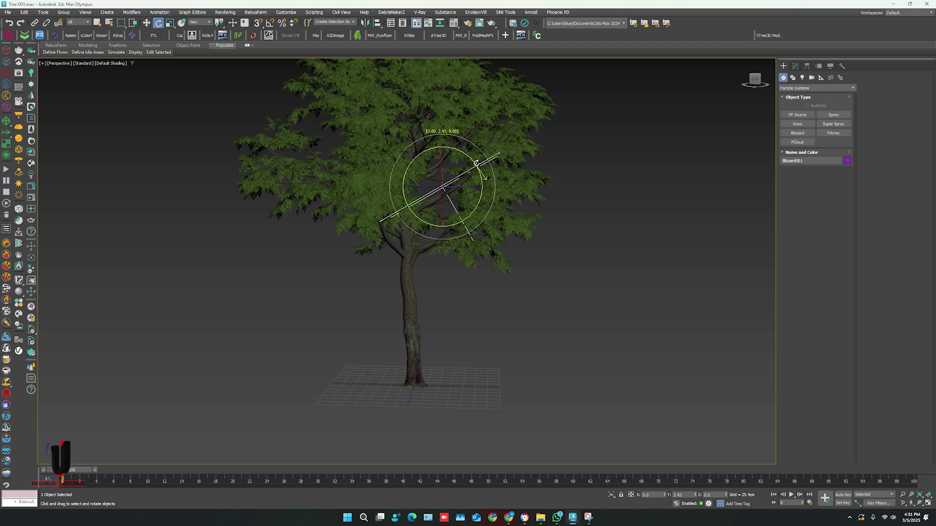
{"action": "key", "text": "w"}
{"action": "mouse_move", "coordinate": [74, 469]}
{"action": "left_mouse_down"}
{"action": "mouse_move", "coordinate": [266, 469]}
{"action": "mouse_move", "coordinate": [244, 455]}
{"action": "mouse_move", "coordinate": [364, 449]}
{"action": "mouse_move", "coordinate": [320, 454]}
{"action": "left_mouse_up"}
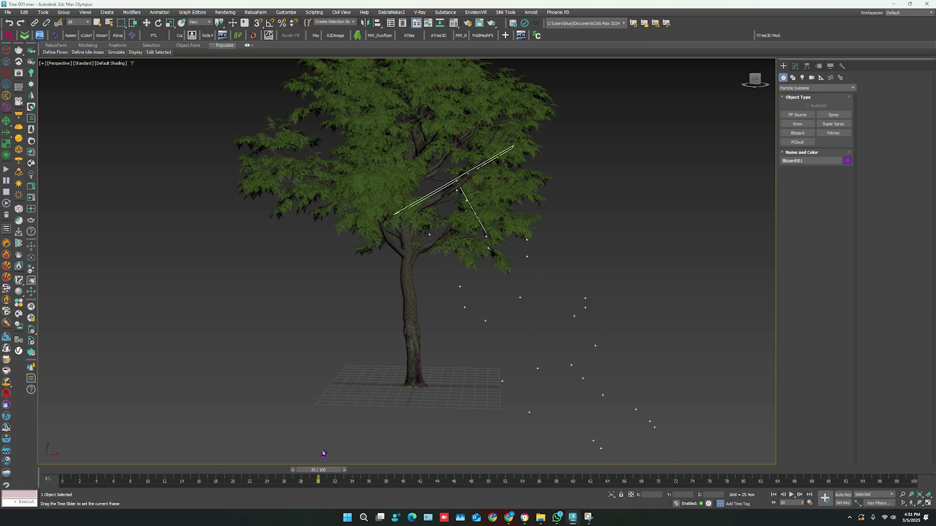
{"action": "key", "text": "w"}
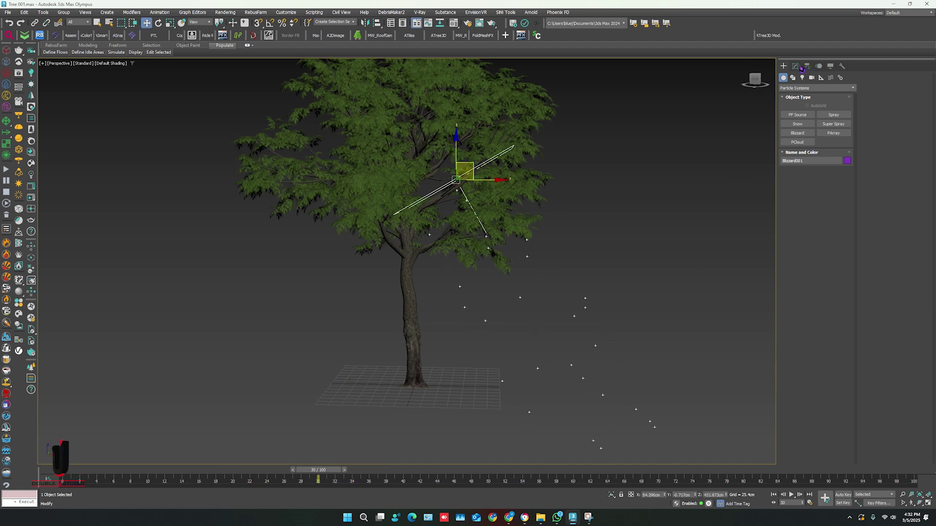
- Set the Blizzard emitter's Emit Stop and Display Until to frame 300
{"action": "left_click", "coordinate": [802, 69]}
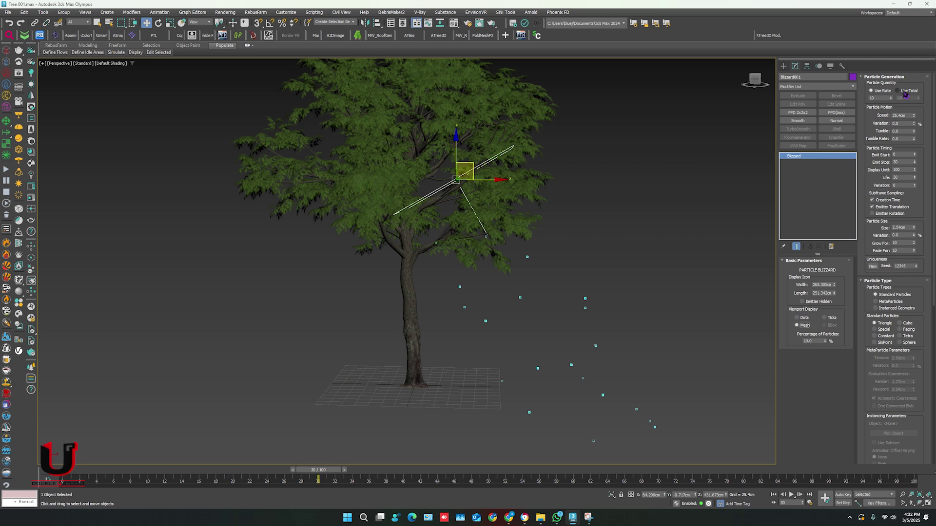
{"action": "left_click", "coordinate": [901, 90]}
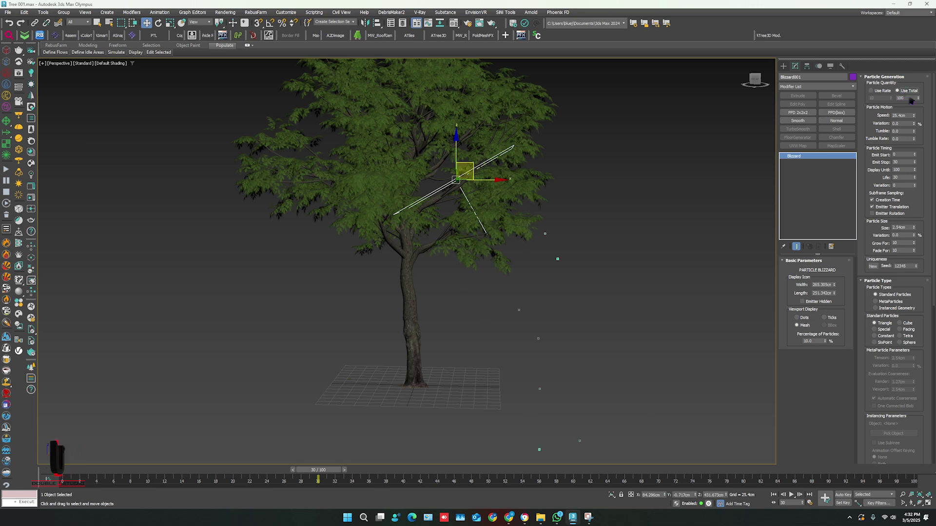
{"action": "double_click", "coordinate": [909, 98]}
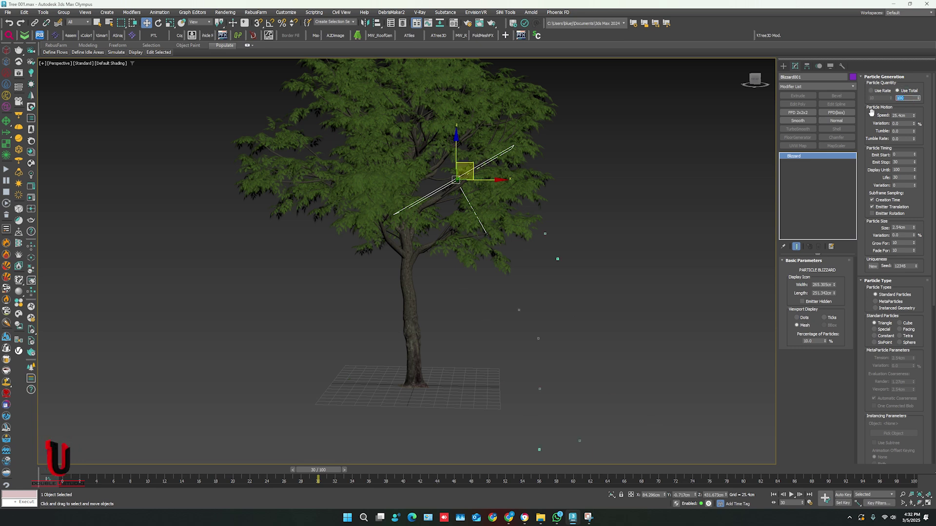
{"action": "type", "text": "50"}
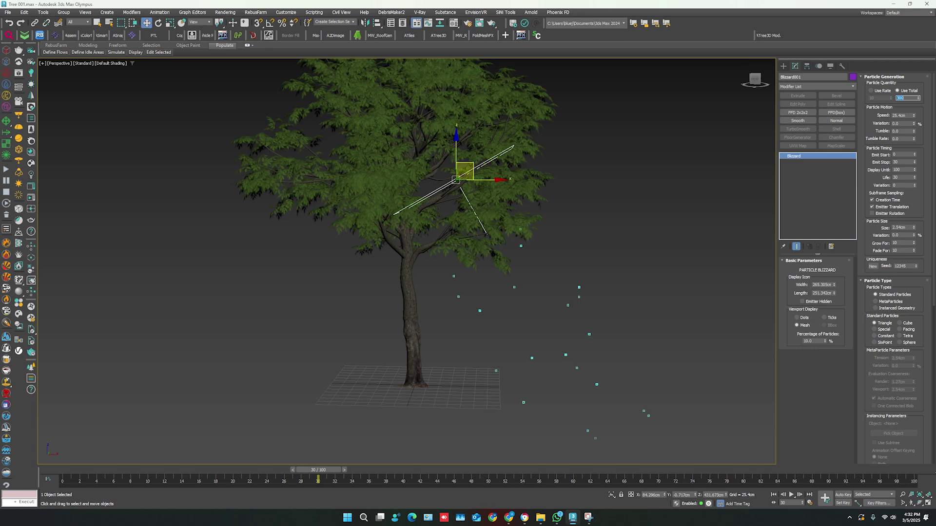
{"action": "double_click", "coordinate": [906, 116]}
{"action": "type", "text": "15"}
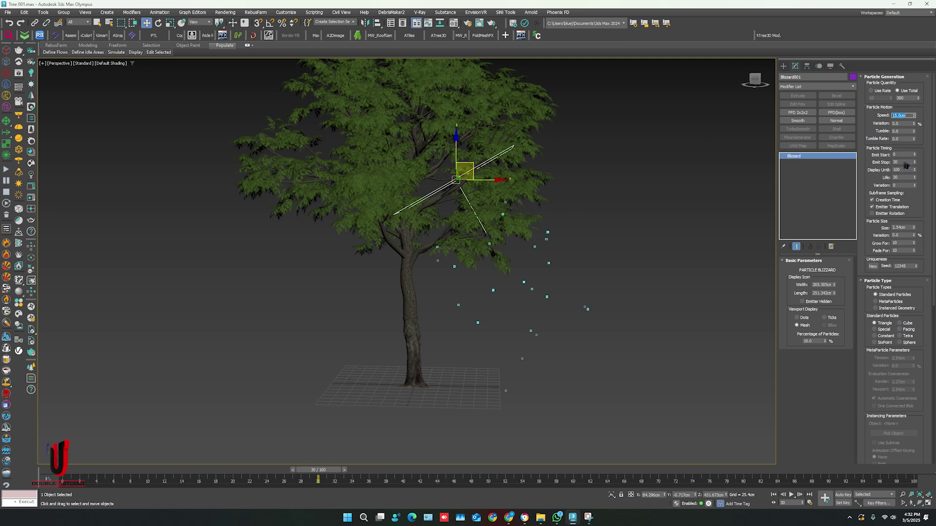
{"action": "double_click", "coordinate": [905, 162]}
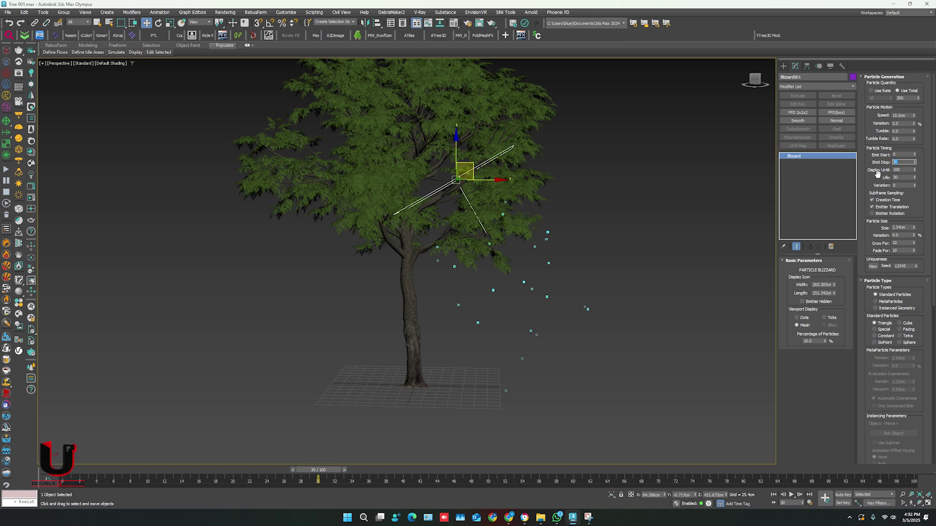
{"action": "type", "text": "100"}
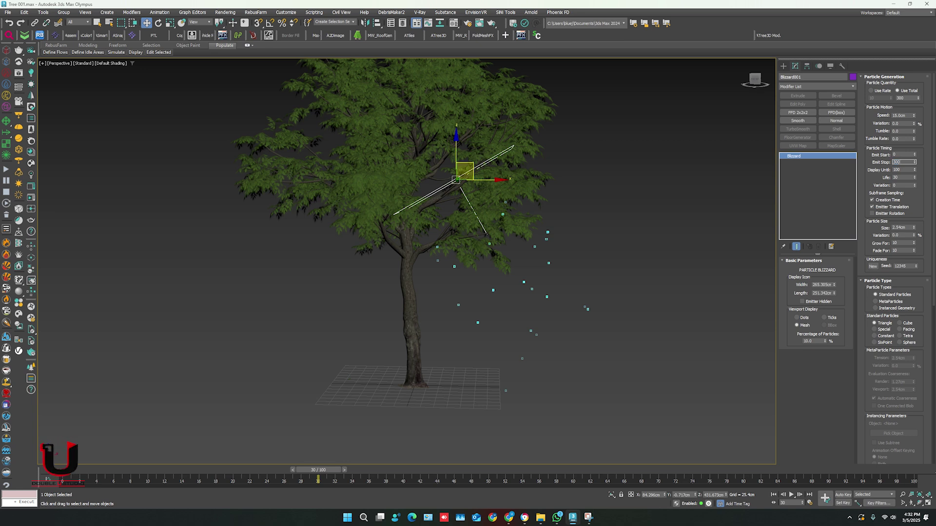
{"action": "key", "text": "Tab"}
{"action": "type", "text": "0"}
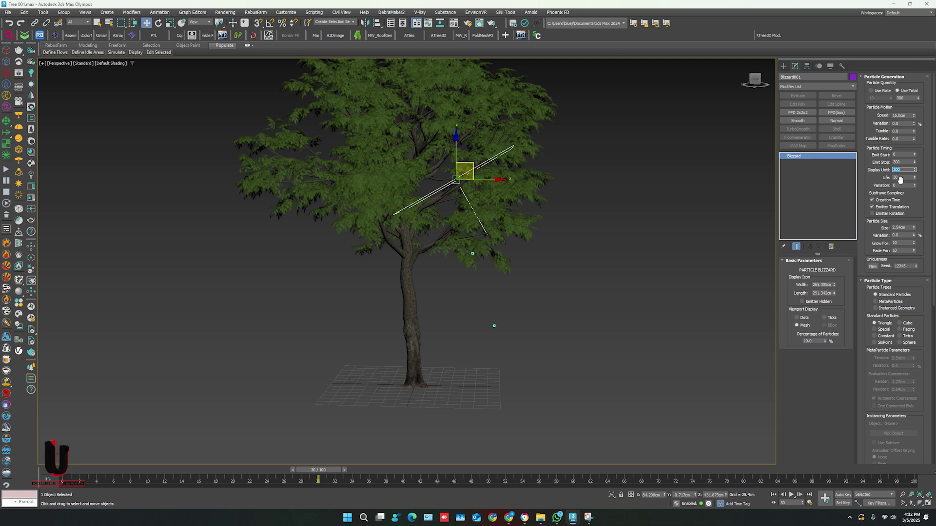
- Set the animation End Time to 300 frames and move to frame 61
{"action": "right_click", "coordinate": [791, 496]}
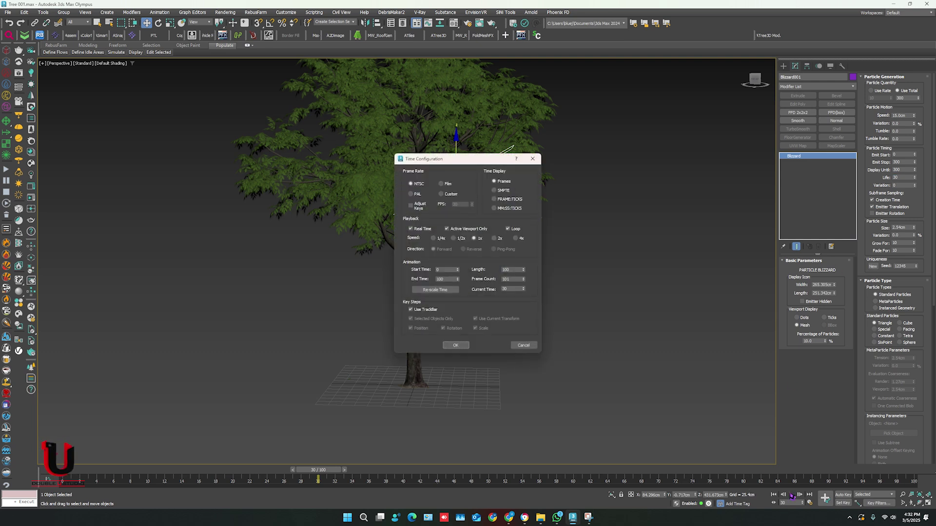
{"action": "double_click", "coordinate": [447, 279]}
{"action": "type", "text": "300"}
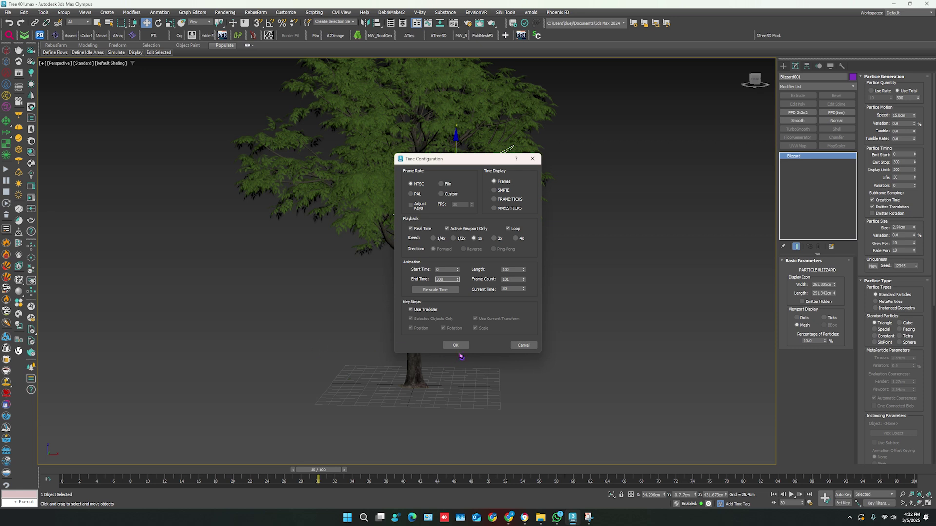
{"action": "left_click", "coordinate": [459, 346]}
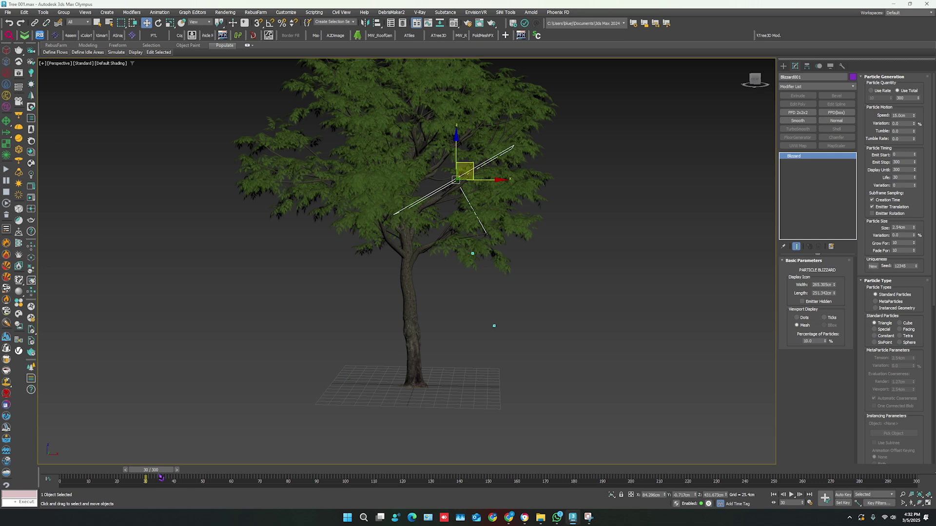
{"action": "left_click_drag", "start_coordinate": [161, 477], "coordinate": [251, 473]}
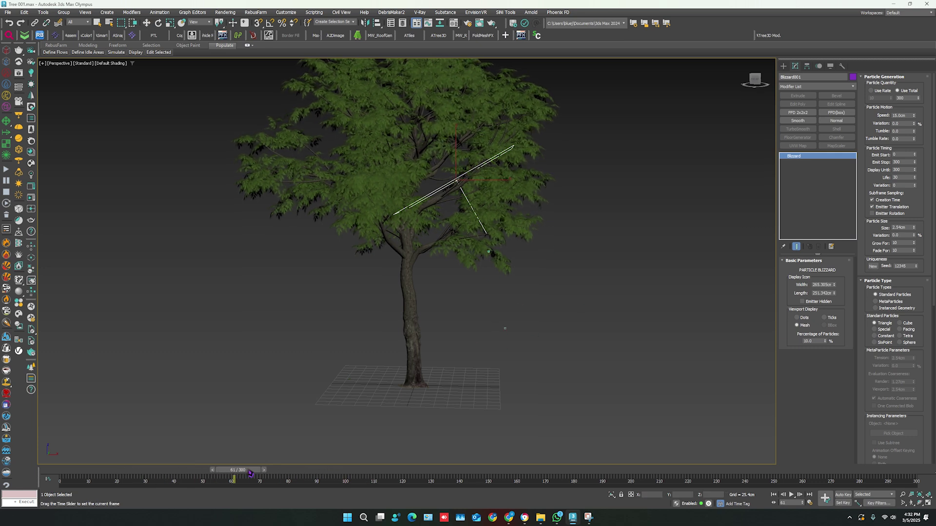
{"action": "key", "text": "w"}
- Set Blizzard Life to 300, change Use Total, and set Speed and Size to 10 cm
{"action": "double_click", "coordinate": [904, 178]}
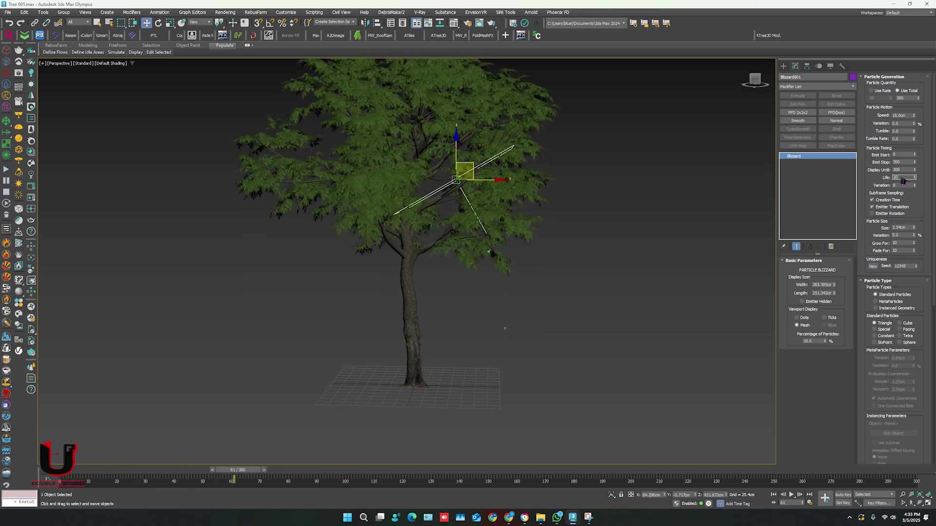
{"action": "double_click", "coordinate": [895, 98]}
{"action": "type", "text": "600"}
{"action": "key", "text": "Return"}
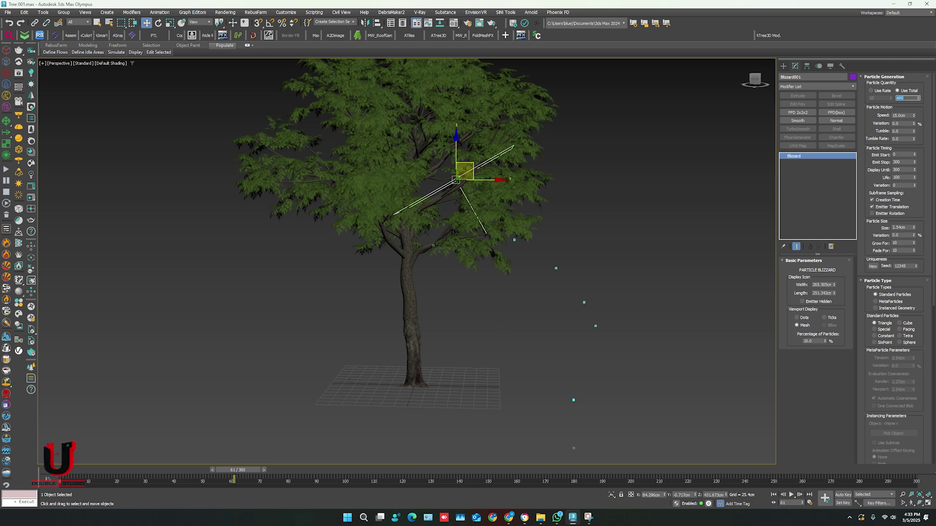
{"action": "double_click", "coordinate": [904, 117]}
{"action": "type", "text": "10"}
{"action": "key", "text": "Return"}
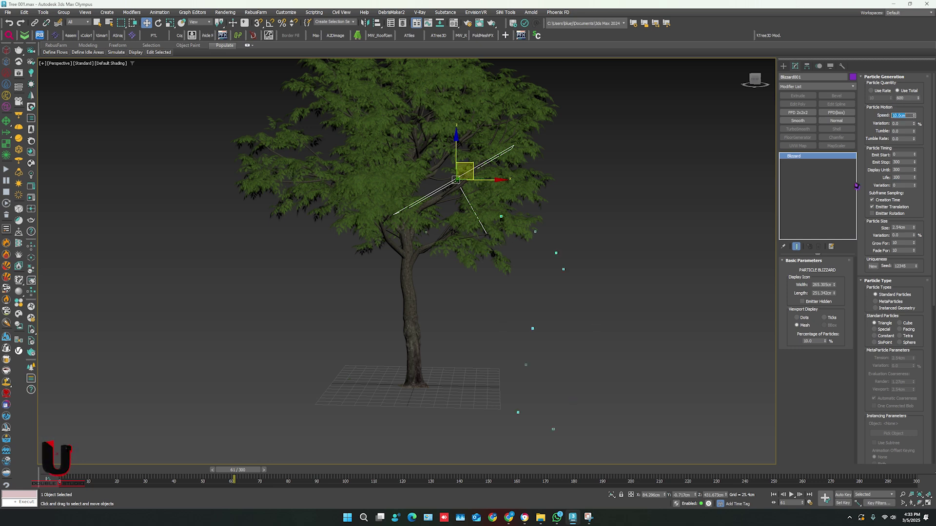
{"action": "double_click", "coordinate": [903, 227]}
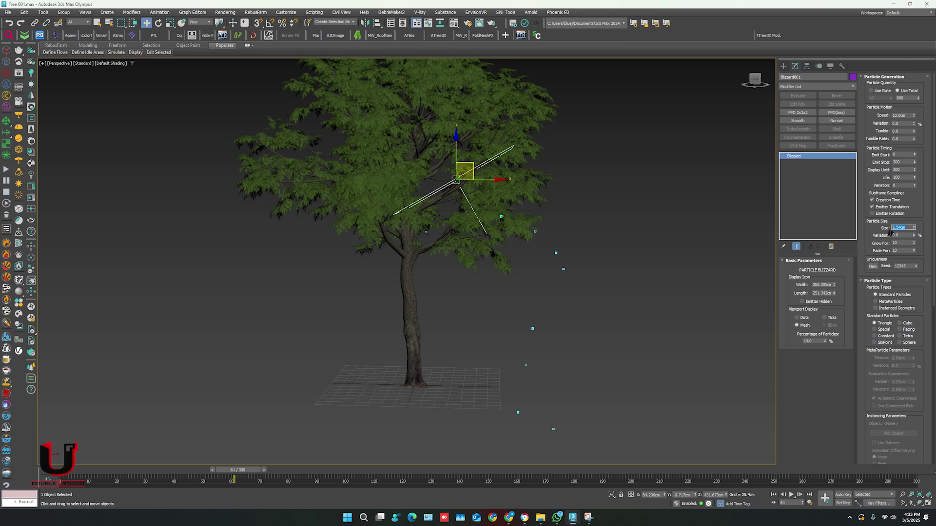
{"action": "type", "text": "210"}
{"action": "key", "text": "Return"}
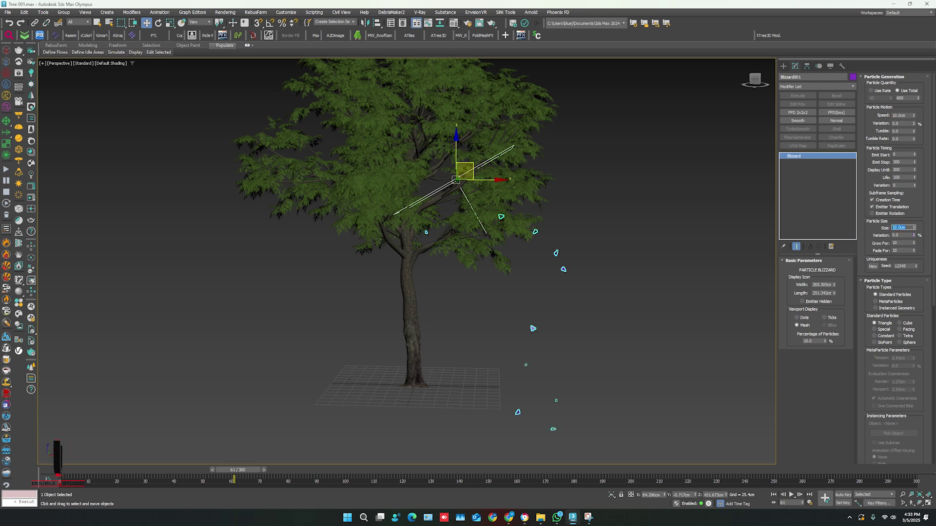
- Preview the falling particles, revise the total particle count, and preview again
{"action": "left_click", "coordinate": [790, 496]}
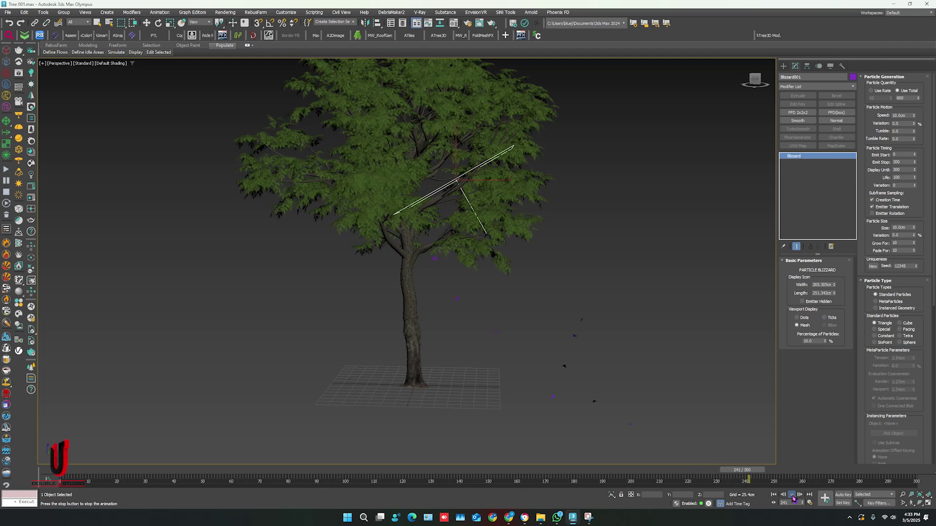
{"action": "left_click", "coordinate": [790, 496]}
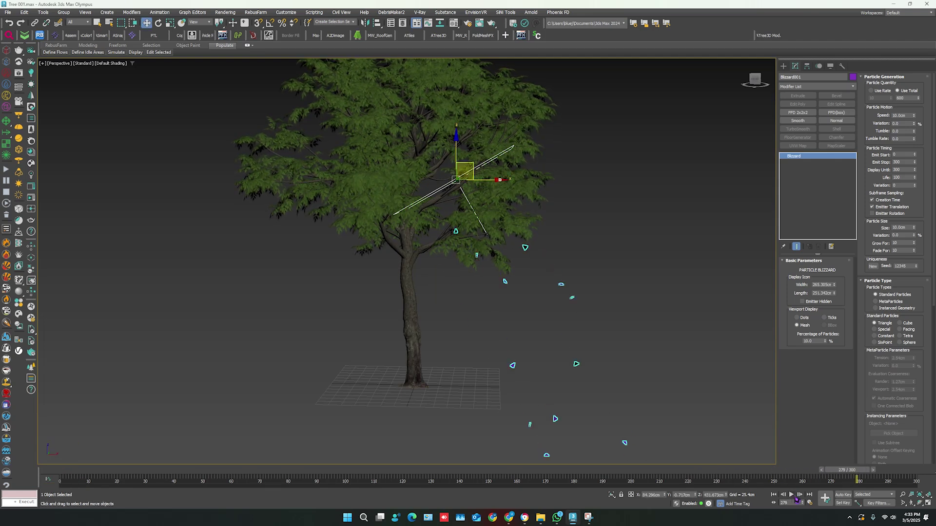
{"action": "double_click", "coordinate": [908, 98]}
{"action": "type", "text": "500"}
{"action": "key", "text": "Return"}
{"action": "key", "text": "Return"}
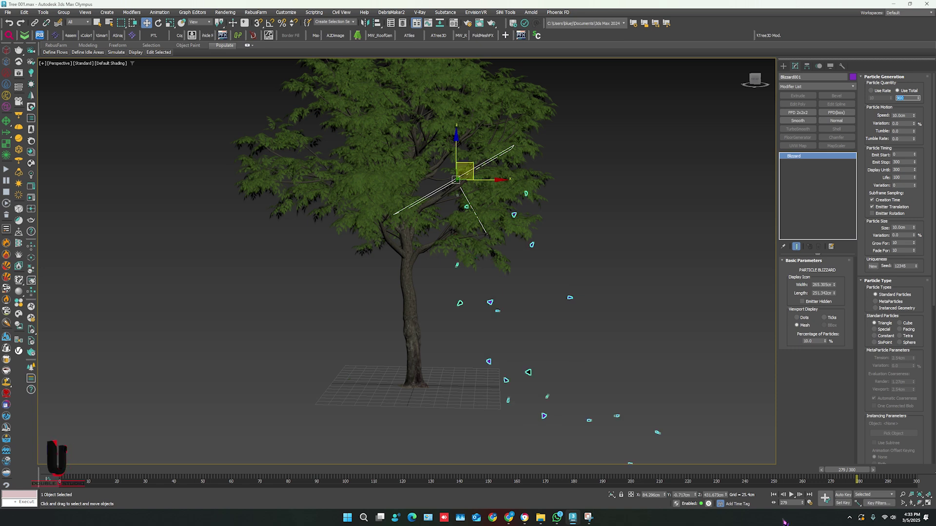
{"action": "left_click", "coordinate": [792, 496]}
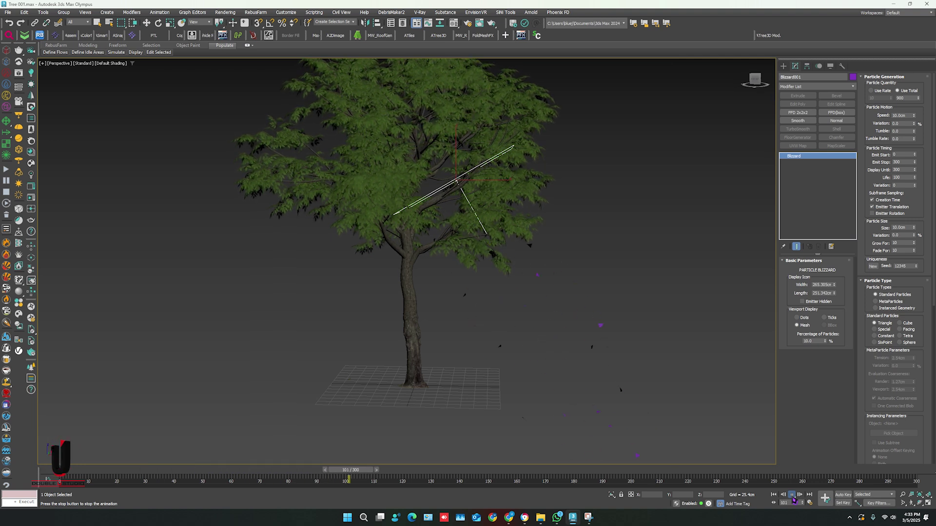
{"action": "left_click", "coordinate": [791, 495]}
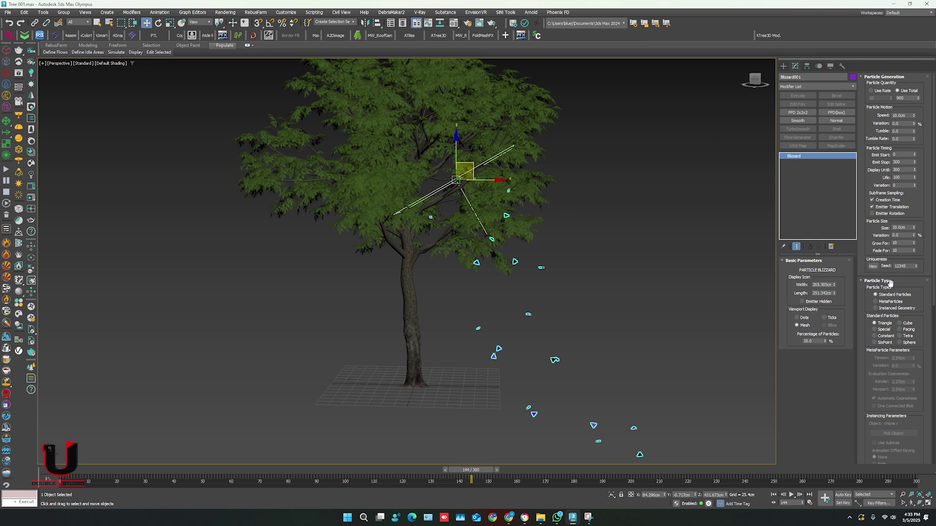
- Set Blizzard Particle Type to Instanced Geometry with Plane001 as the picked object
{"action": "left_click", "coordinate": [876, 309]}
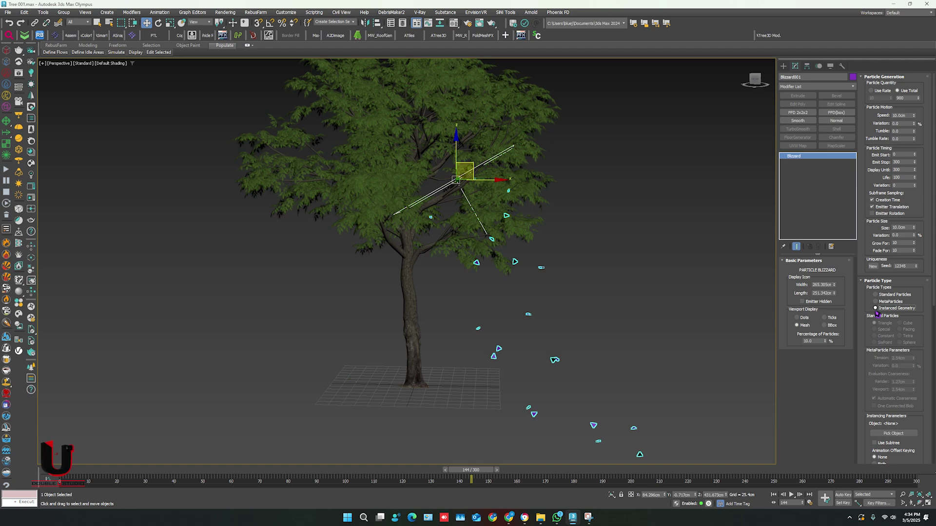
{"action": "scroll", "coordinate": [870, 314], "scroll_direction": "down", "scroll_amount": 2}
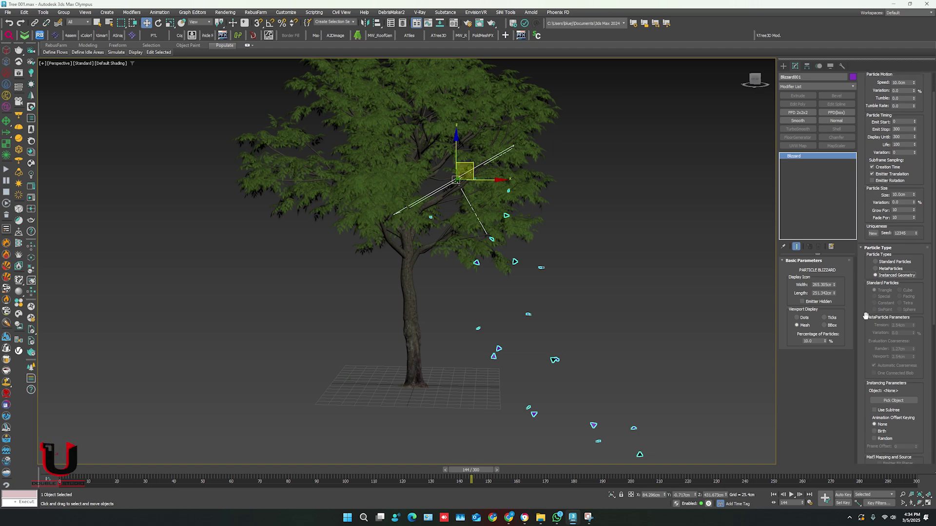
{"action": "scroll", "coordinate": [865, 316], "scroll_direction": "down", "scroll_amount": 1}
{"action": "scroll", "coordinate": [445, 357], "scroll_direction": "up", "scroll_amount": 4}
{"action": "scroll", "coordinate": [446, 356], "scroll_direction": "up", "scroll_amount": 4}
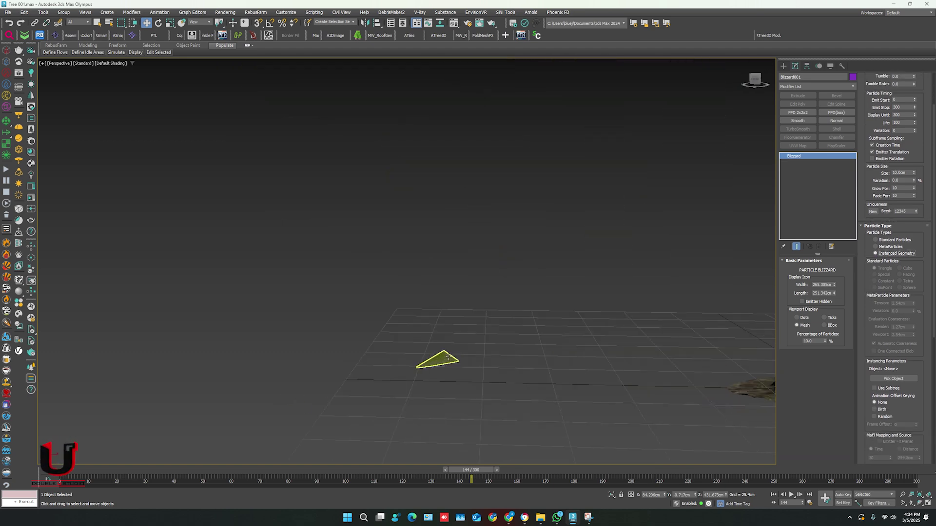
{"action": "scroll", "coordinate": [446, 356], "scroll_direction": "up", "scroll_amount": 3}
{"action": "left_click", "coordinate": [446, 356]}
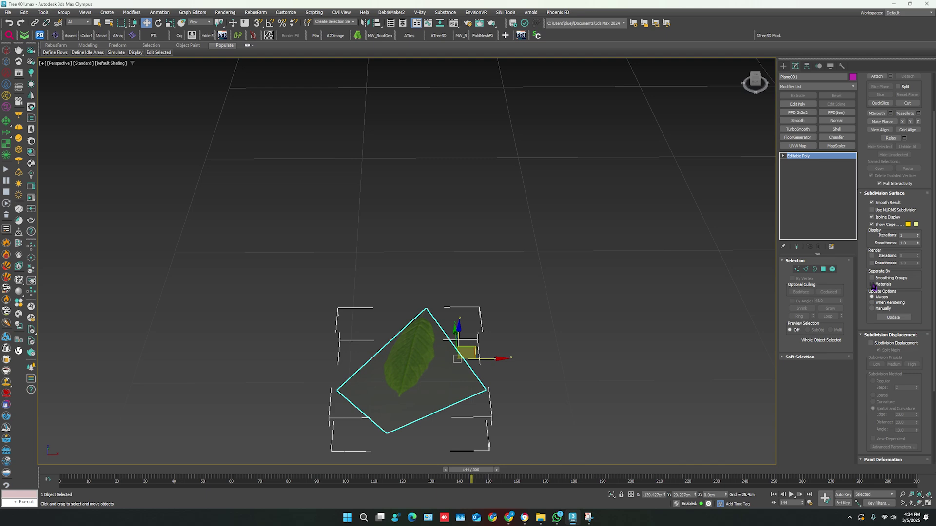
{"action": "scroll", "coordinate": [570, 307], "scroll_direction": "down", "scroll_amount": 4}
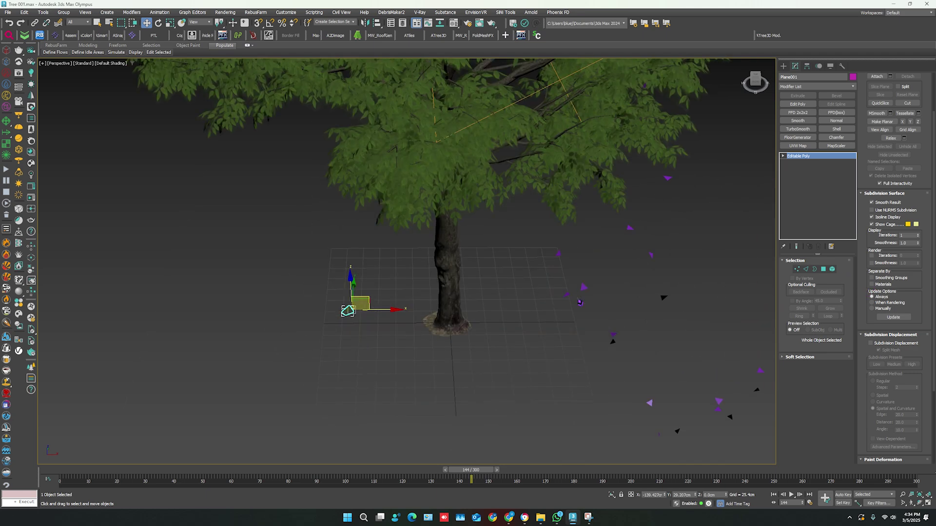
{"action": "left_click", "coordinate": [579, 301]}
{"action": "key", "text": "z"}
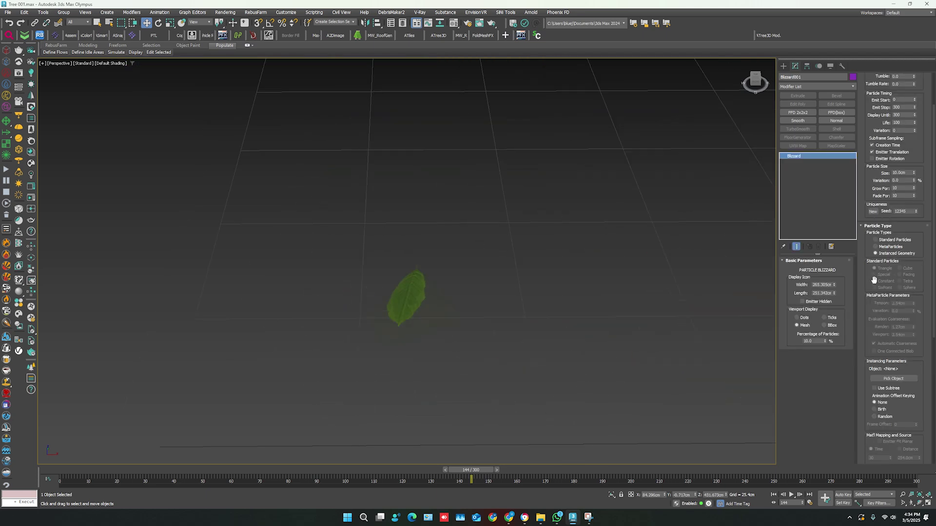
{"action": "left_click", "coordinate": [889, 380]}
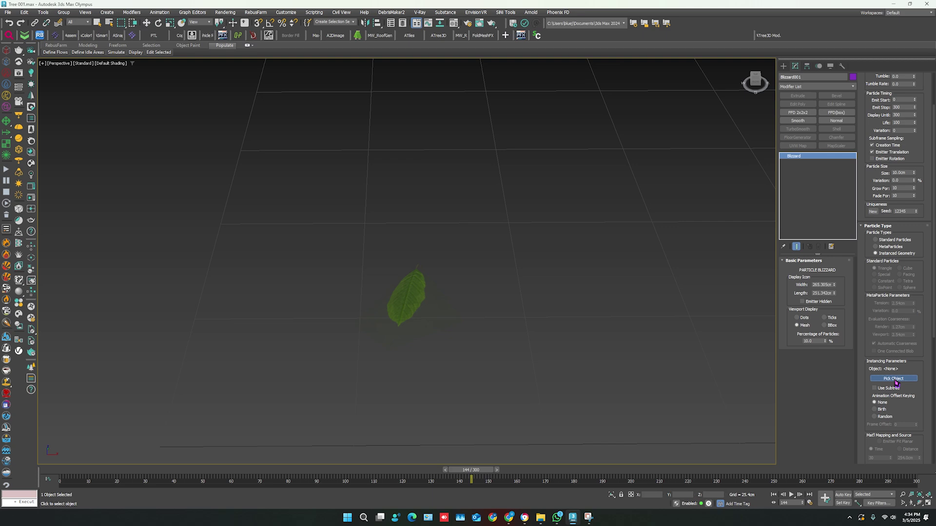
{"action": "left_click", "coordinate": [417, 302]}
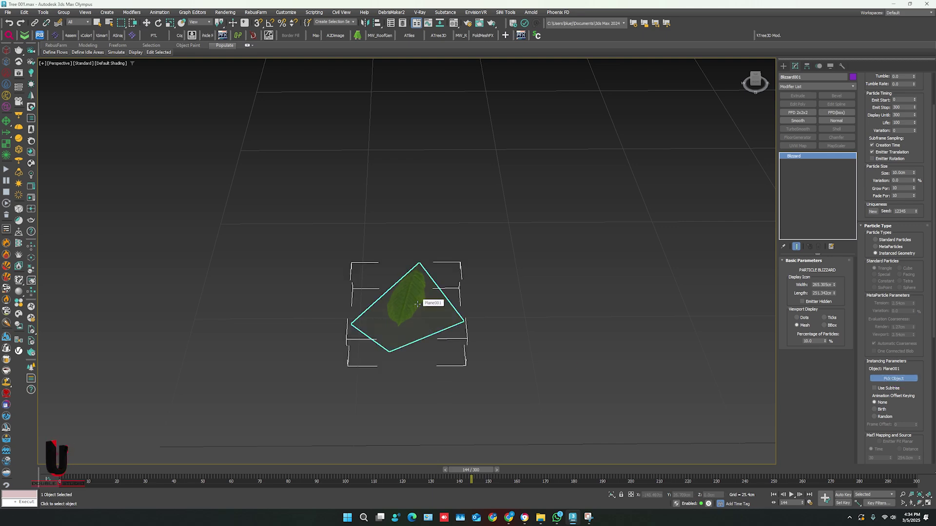
{"action": "scroll", "coordinate": [439, 292], "scroll_direction": "down", "scroll_amount": 5}
{"action": "scroll", "coordinate": [465, 287], "scroll_direction": "up", "scroll_amount": 2}
{"action": "middle_click_drag", "start_coordinate": [466, 288], "coordinate": [503, 319], "text": "alt"}
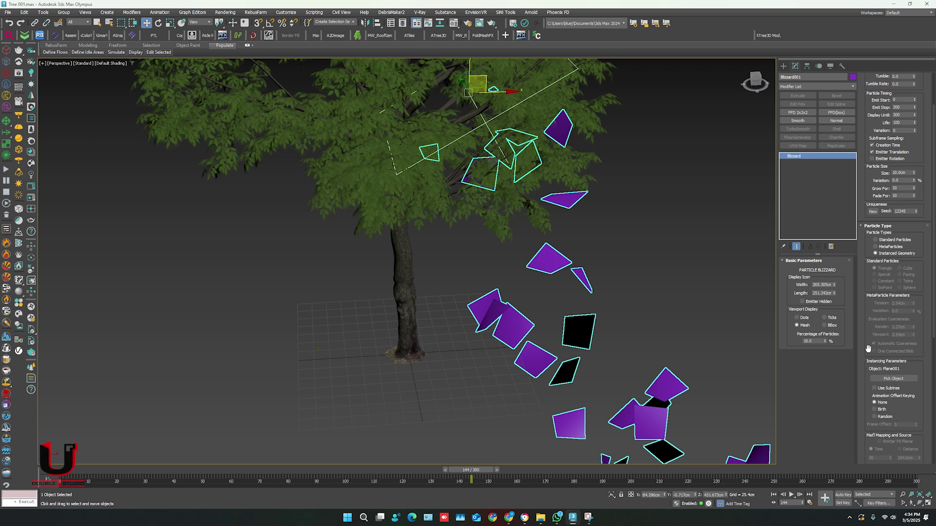
{"action": "scroll", "coordinate": [866, 329], "scroll_direction": "down", "scroll_amount": 2}
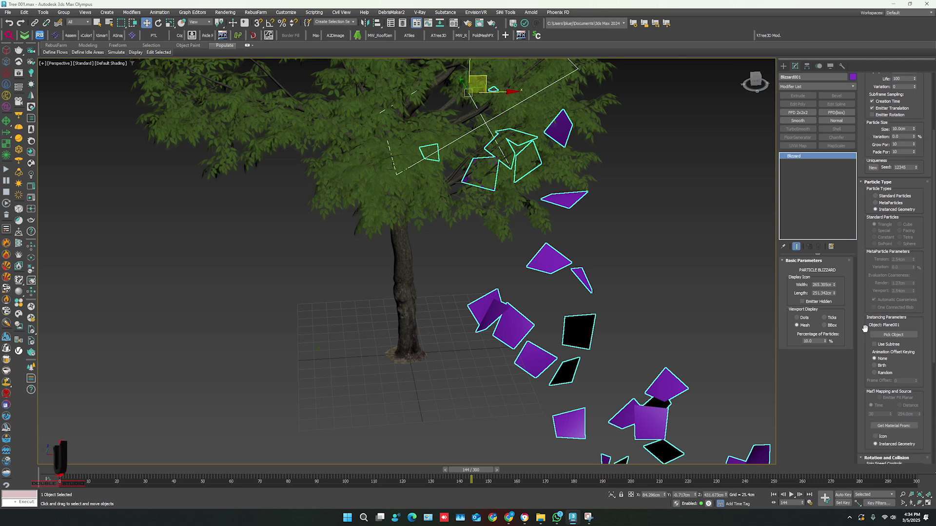
{"action": "scroll", "coordinate": [865, 328], "scroll_direction": "down", "scroll_amount": 1}
{"action": "scroll", "coordinate": [864, 329], "scroll_direction": "down", "scroll_amount": 1}
{"action": "scroll", "coordinate": [865, 328], "scroll_direction": "down", "scroll_amount": 1}
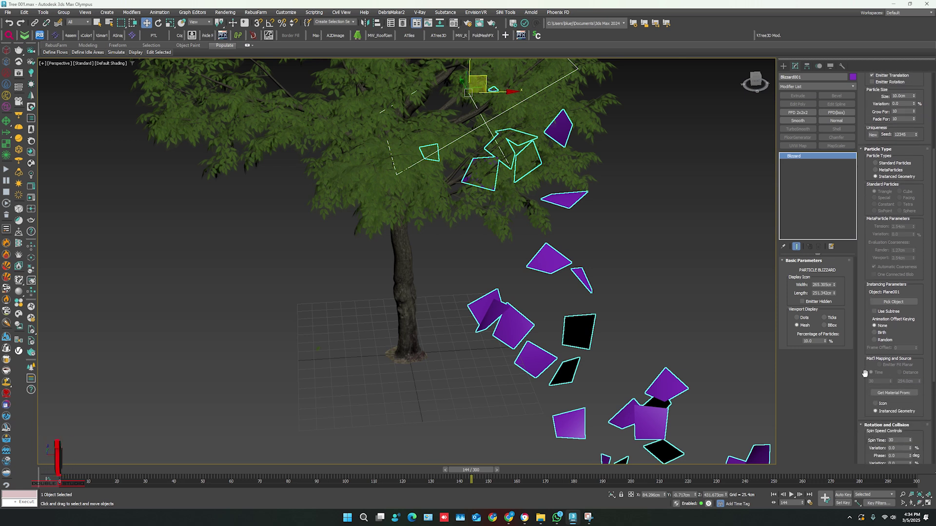
{"action": "left_click", "coordinate": [906, 396]}
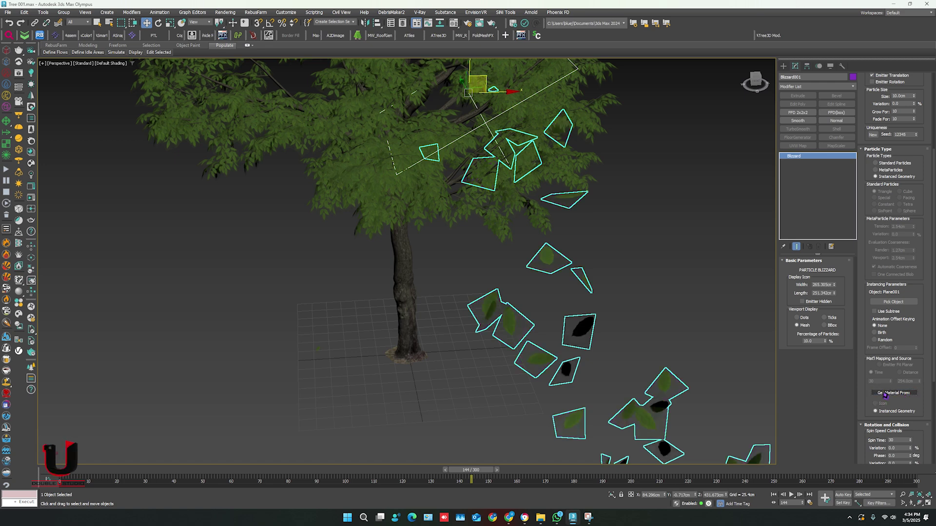
{"action": "scroll", "coordinate": [495, 347], "scroll_direction": "up", "scroll_amount": 2}
{"action": "scroll", "coordinate": [523, 272], "scroll_direction": "up", "scroll_amount": 4}
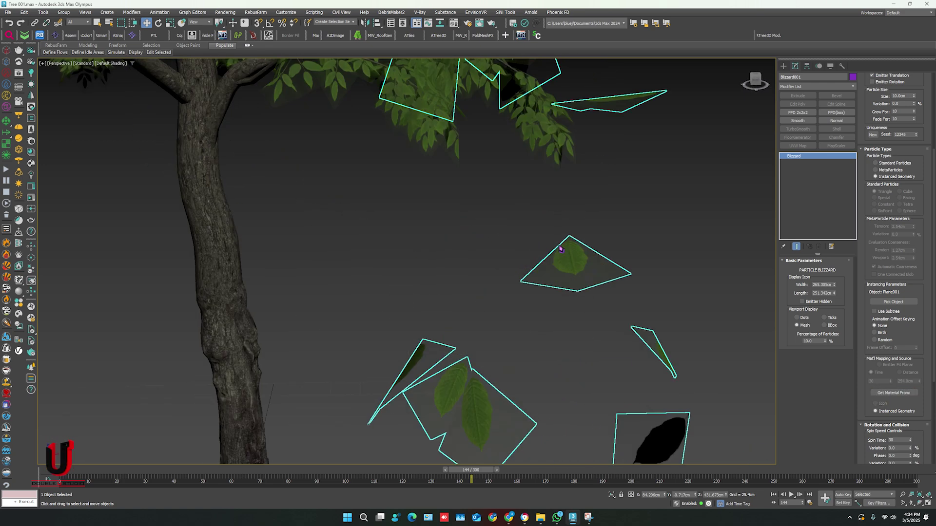
{"action": "middle_click_drag", "start_coordinate": [561, 250], "coordinate": [561, 305]}
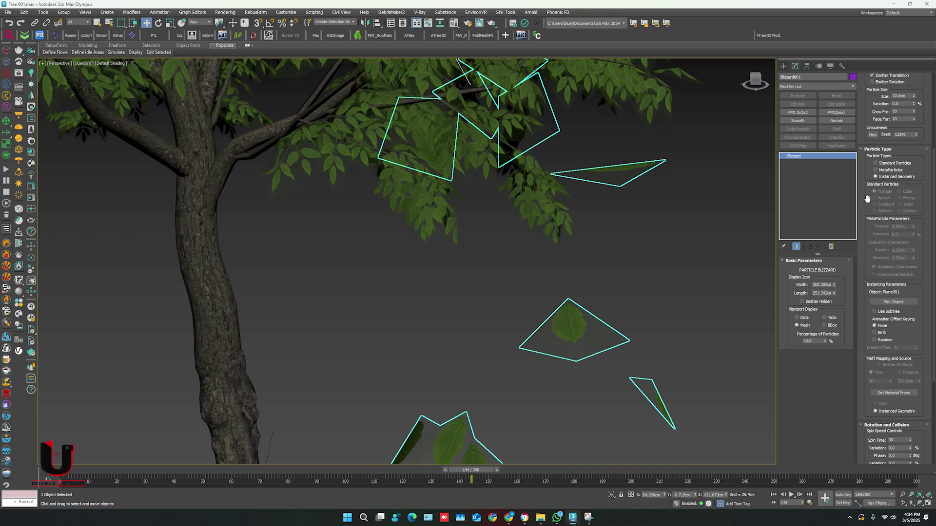
{"action": "scroll", "coordinate": [865, 200], "scroll_direction": "up", "scroll_amount": 3}
{"action": "scroll", "coordinate": [865, 200], "scroll_direction": "up", "scroll_amount": 3}
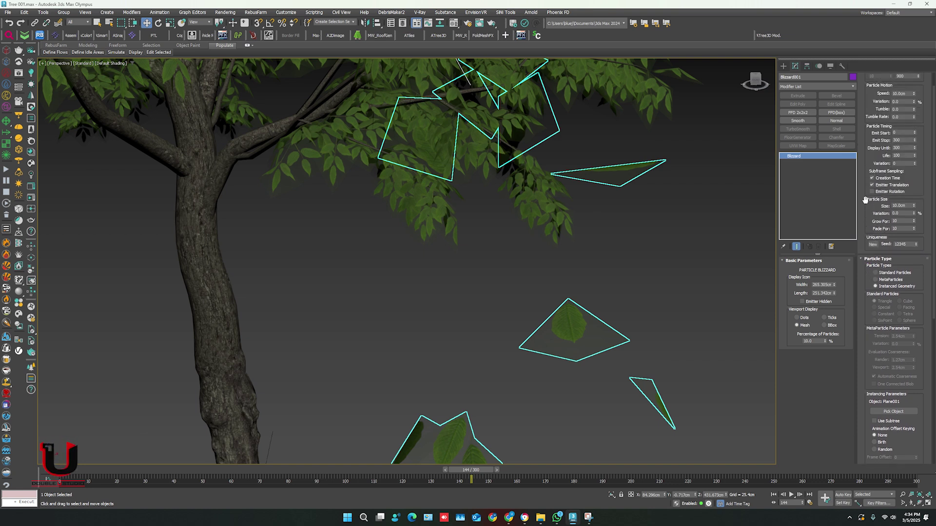
- Shrink the Blizzard leaf particle Size to 4 cm and reframe the tree
{"action": "double_click", "coordinate": [896, 208]}
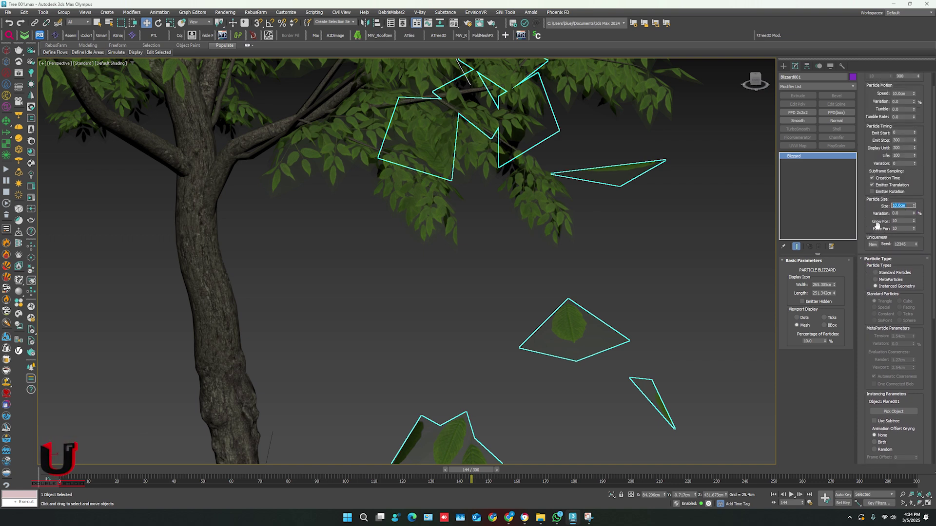
{"action": "type", "text": "10"}
{"action": "key", "text": "Return"}
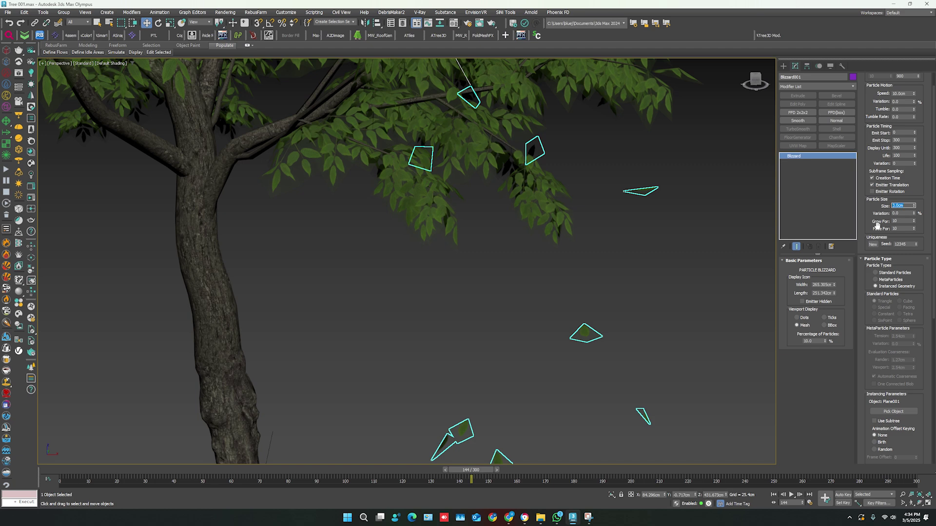
{"action": "middle_click", "coordinate": [404, 217]}
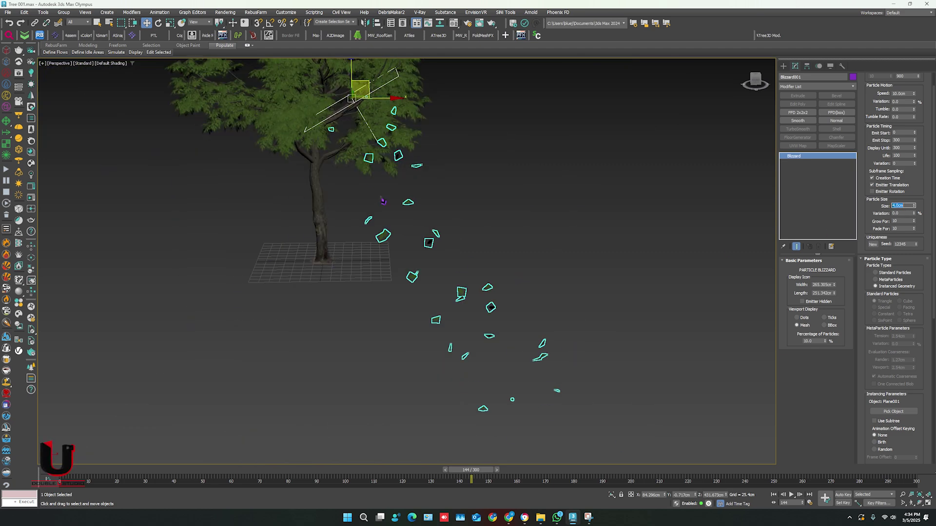
{"action": "middle_click_drag", "start_coordinate": [404, 216], "coordinate": [414, 290]}
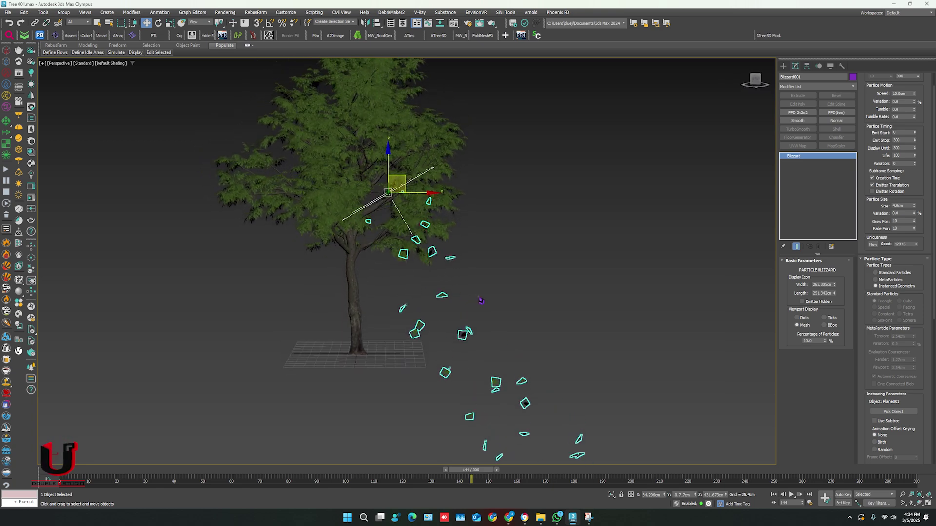
{"action": "left_click", "coordinate": [563, 337]}
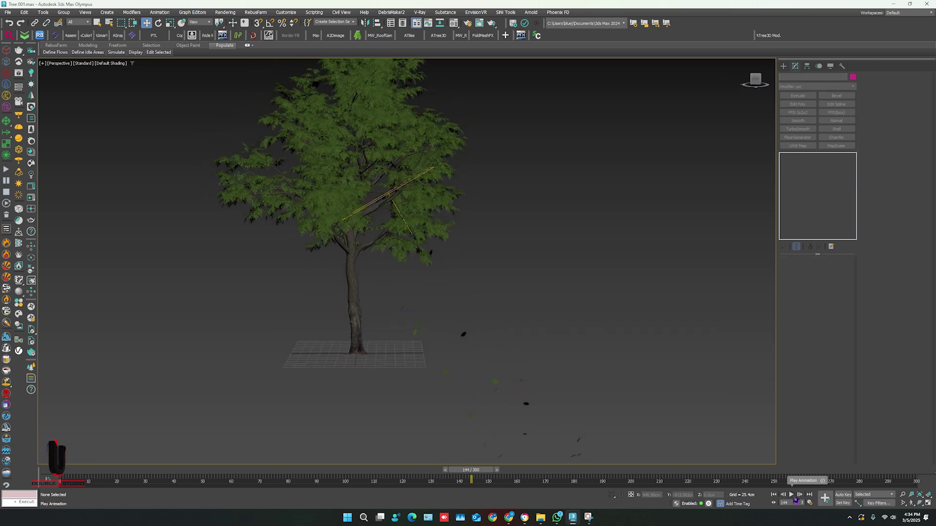
- Replay the leaf fall from the first frame and select the Blizzard emitter
{"action": "left_click", "coordinate": [791, 494]}
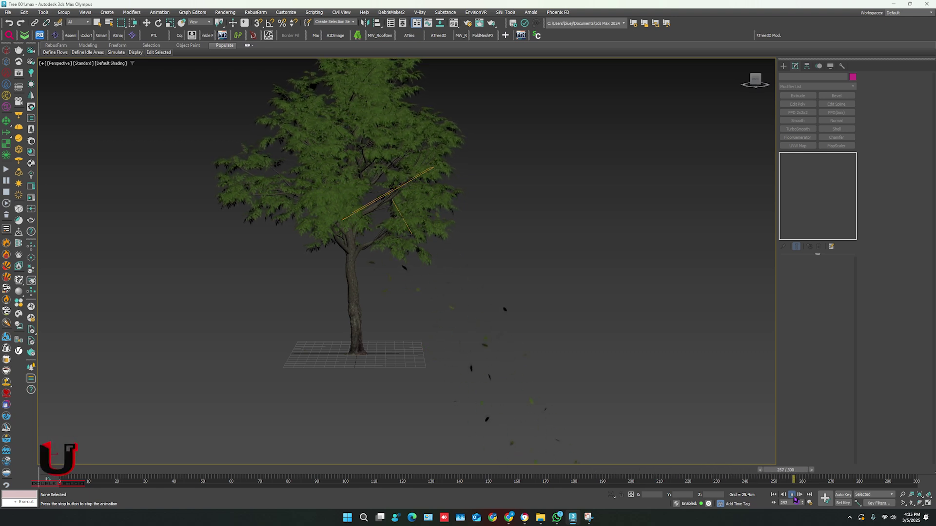
{"action": "left_click", "coordinate": [791, 495]}
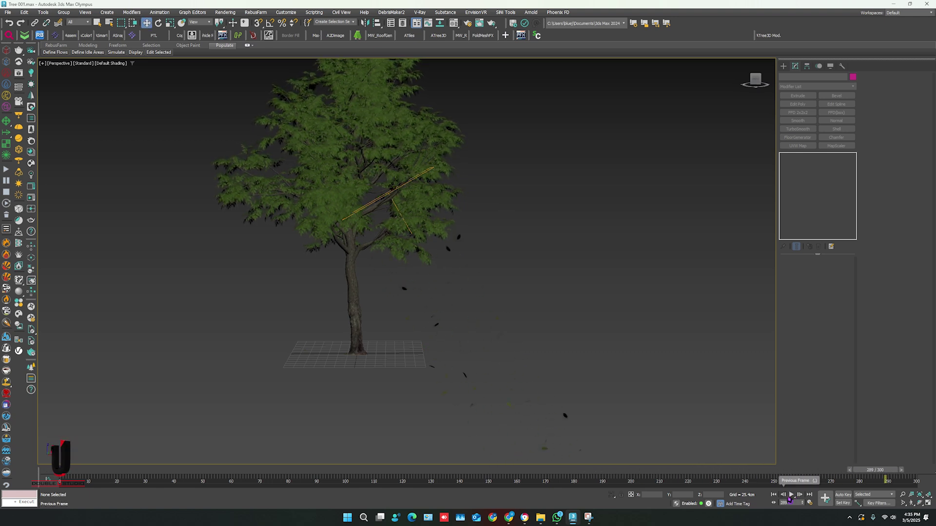
{"action": "key", "text": "Home"}
{"action": "key", "text": "slash"}
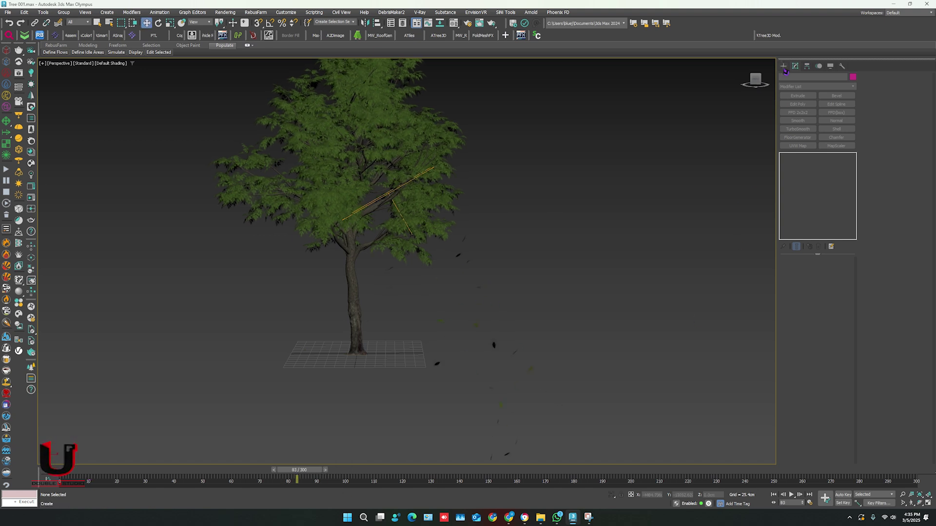
{"action": "left_click", "coordinate": [478, 289]}
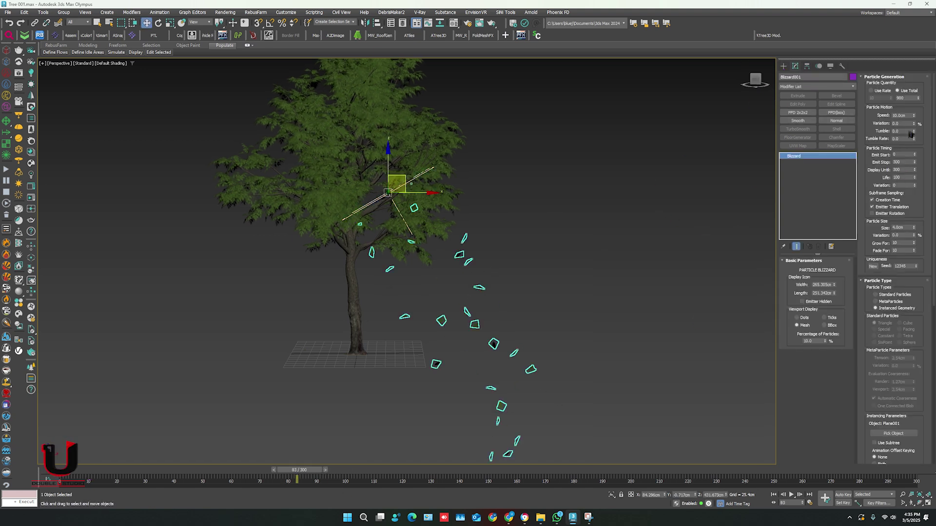
- Set the Blizzard particle Speed to 5.0 cm and preview the slower leaves
{"action": "double_click", "coordinate": [901, 116]}
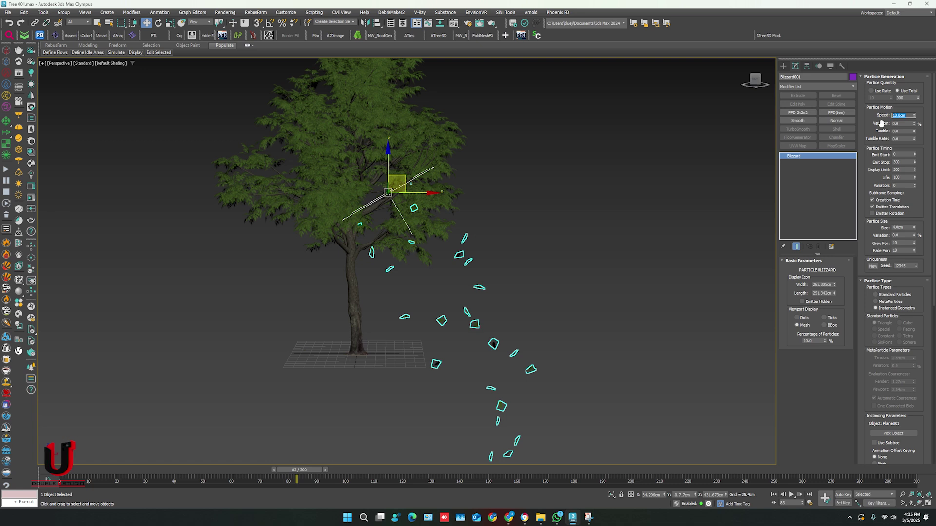
{"action": "type", "text": "5"}
{"action": "key", "text": "Return"}
{"action": "left_click", "coordinate": [790, 495]}
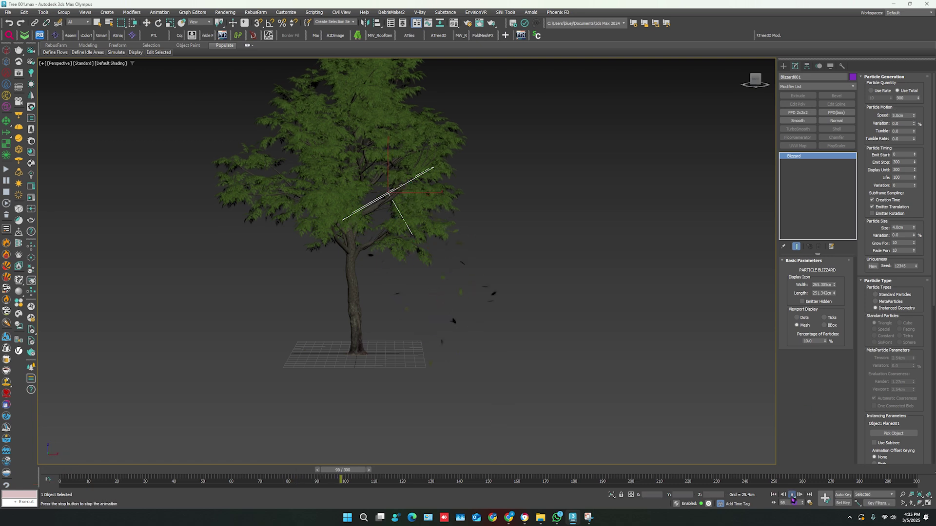
{"action": "left_click", "coordinate": [791, 496]}
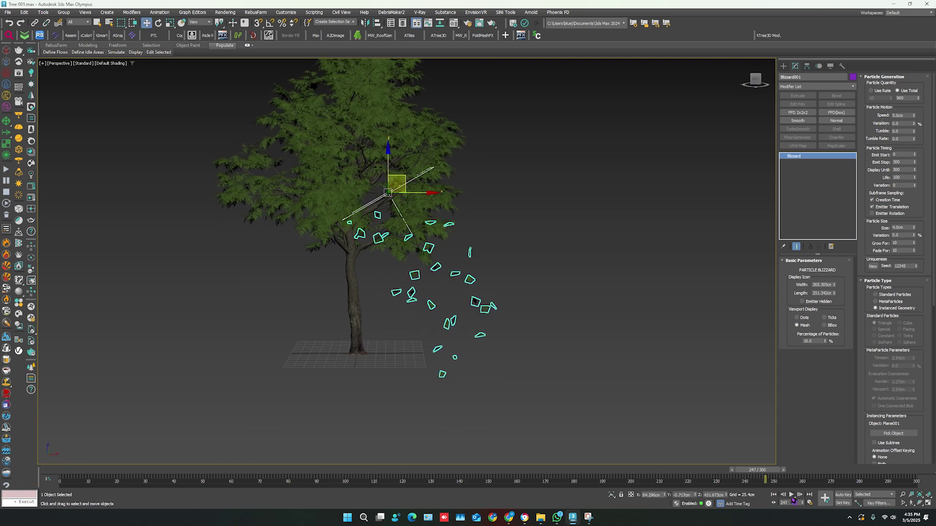
- Set the particle Life to 300, deselect, and scrub the timeline to watch leaves fall
{"action": "double_click", "coordinate": [905, 177]}
{"action": "type", "text": "300"}
{"action": "key", "text": "Return"}
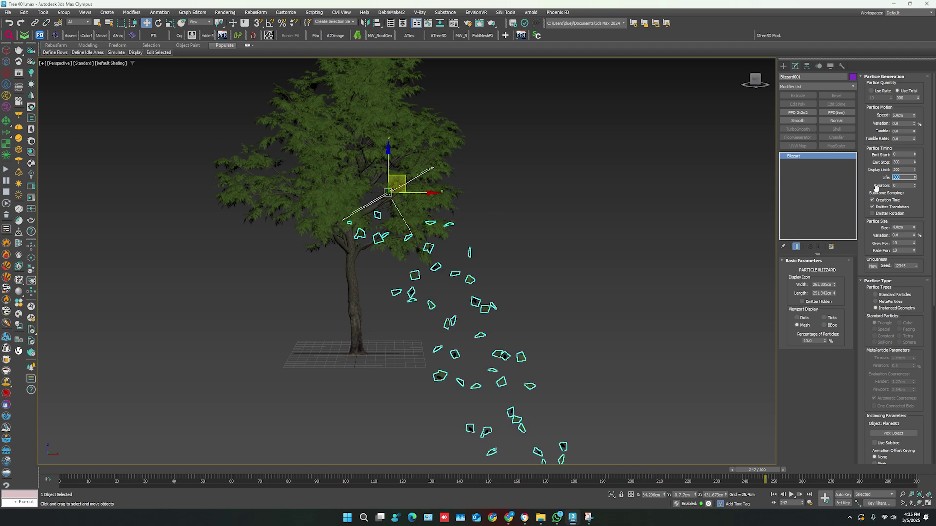
{"action": "scroll", "coordinate": [460, 321], "scroll_direction": "down", "scroll_amount": 3}
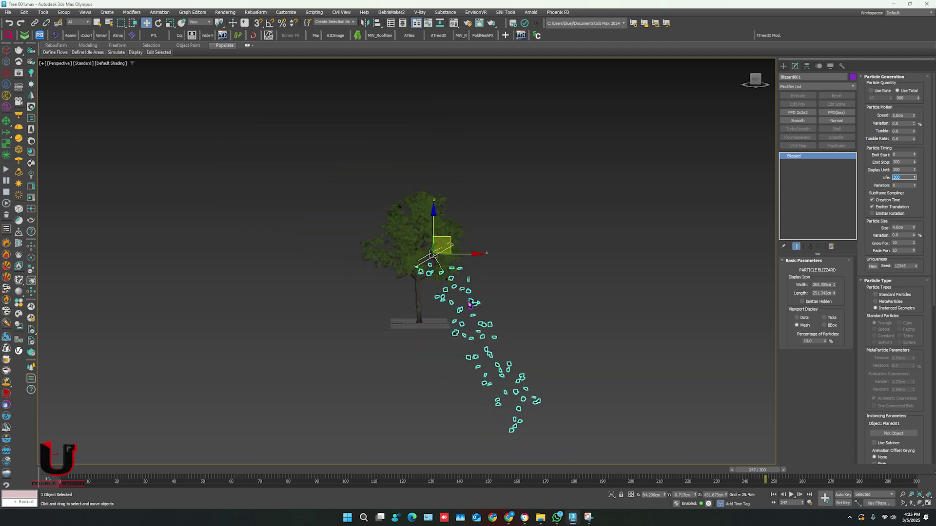
{"action": "scroll", "coordinate": [468, 321], "scroll_direction": "up", "scroll_amount": 5}
{"action": "scroll", "coordinate": [482, 322], "scroll_direction": "down", "scroll_amount": 2}
{"action": "left_click", "coordinate": [516, 425]}
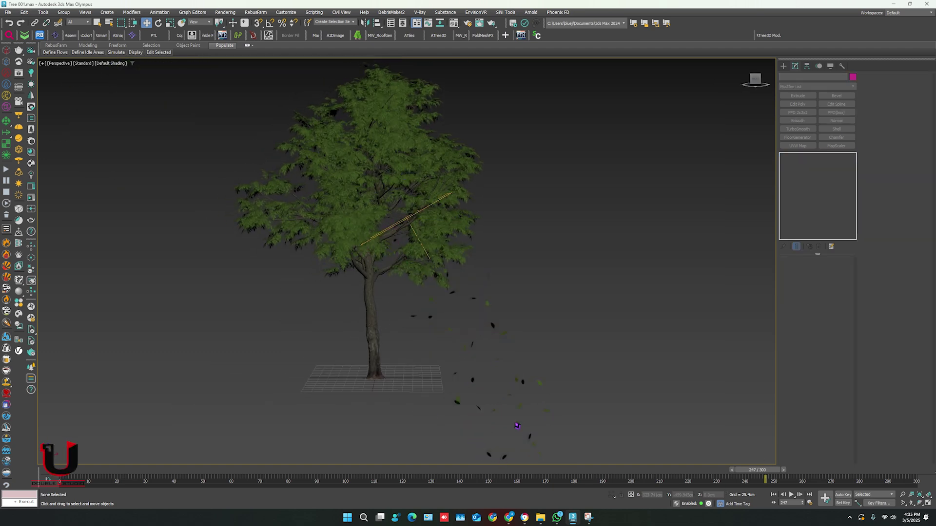
{"action": "mouse_move", "coordinate": [748, 479]}
{"action": "left_mouse_down"}
{"action": "mouse_move", "coordinate": [141, 424]}
{"action": "mouse_move", "coordinate": [316, 438]}
{"action": "left_mouse_up"}
{"action": "middle_click_drag", "start_coordinate": [366, 329], "coordinate": [389, 356], "text": "alt"}
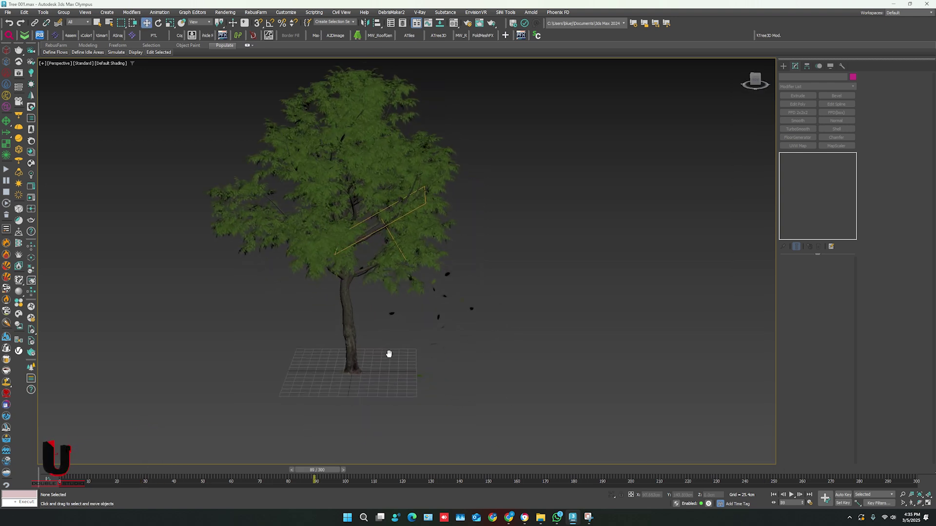
- Draw a large Deflector plane on the ground under the tree and orbit to inspect it
{"action": "left_click", "coordinate": [784, 66]}
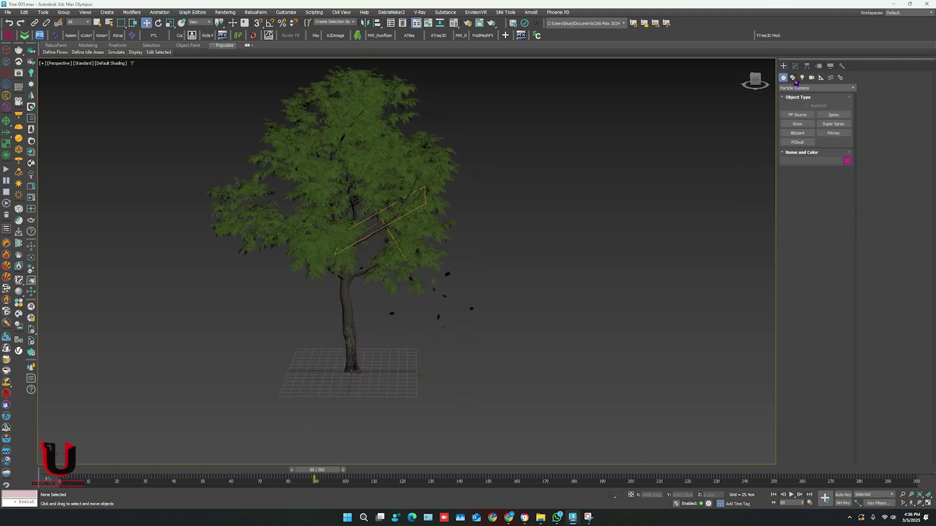
{"action": "left_click", "coordinate": [830, 77]}
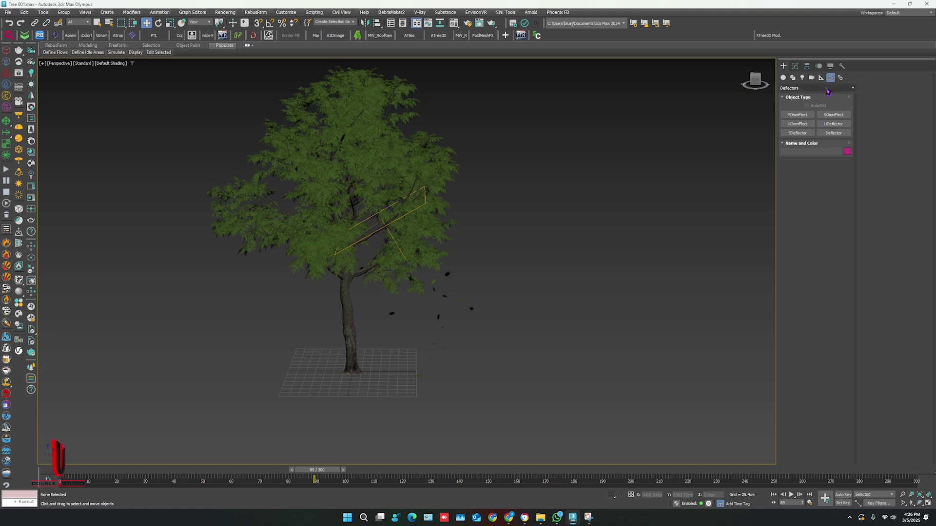
{"action": "left_click", "coordinate": [826, 88]}
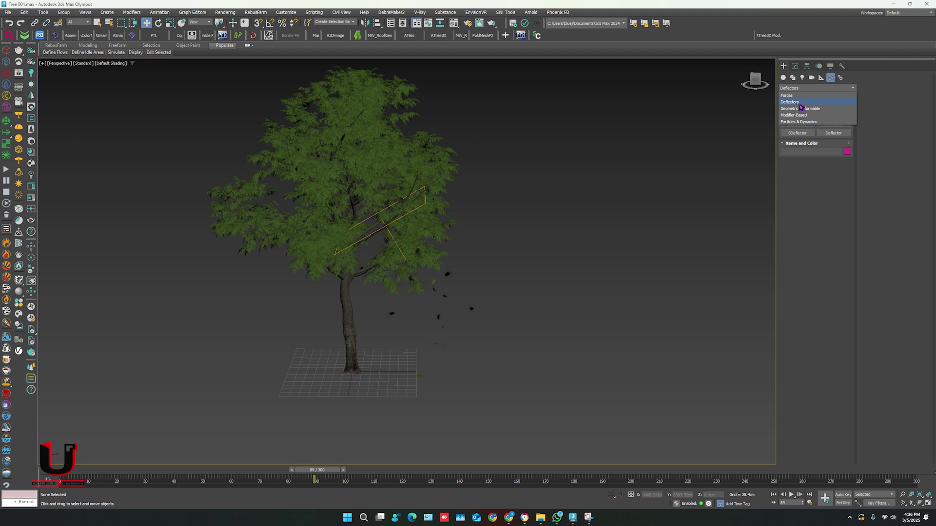
{"action": "left_click", "coordinate": [817, 102]}
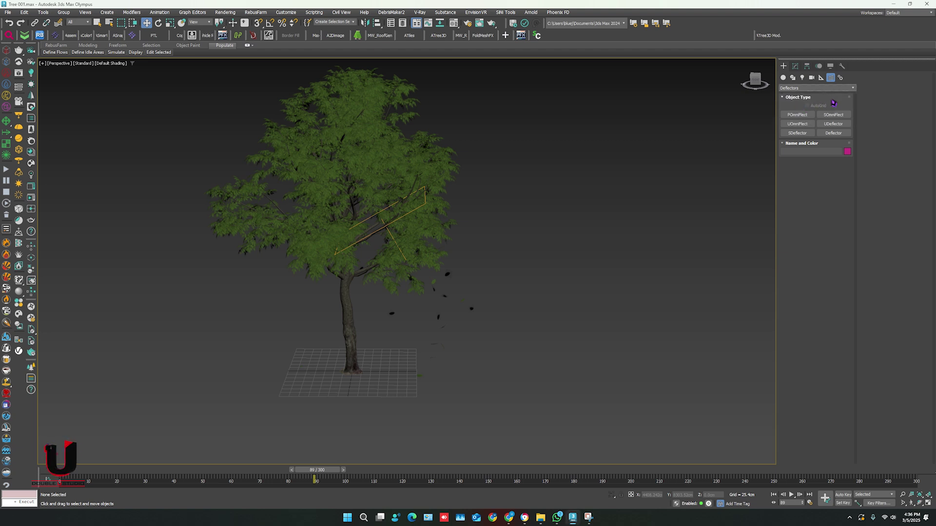
{"action": "left_click", "coordinate": [842, 136]}
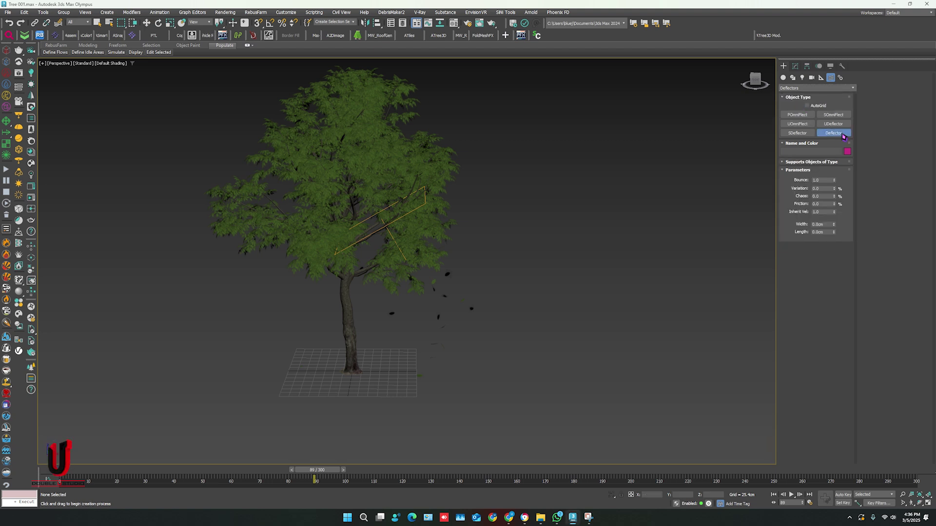
{"action": "mouse_move", "coordinate": [301, 324]}
{"action": "left_mouse_down"}
{"action": "mouse_move", "coordinate": [662, 468]}
{"action": "mouse_move", "coordinate": [646, 445]}
{"action": "left_mouse_up"}
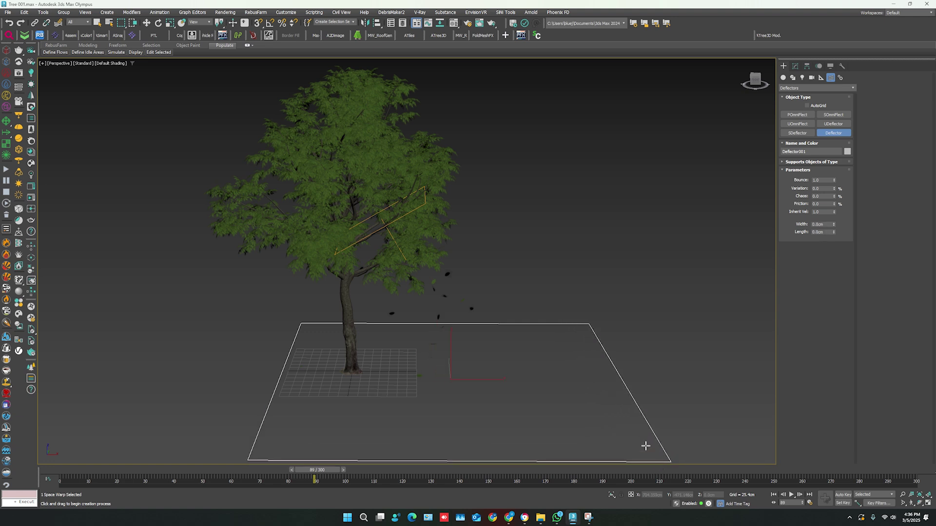
{"action": "key", "text": "w"}
{"action": "middle_click_drag", "start_coordinate": [477, 407], "coordinate": [451, 375]}
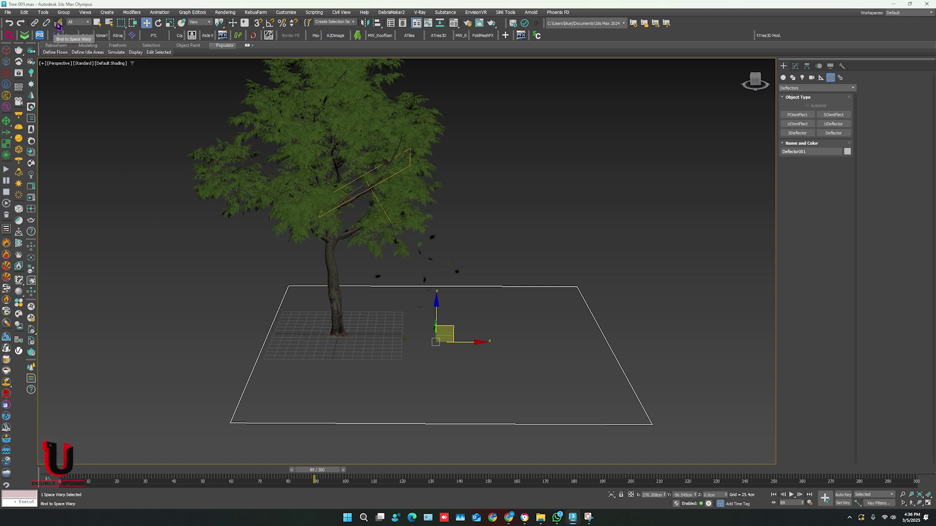
- Bind the Blizzard leaf particles to the deflector and play the animation to test collisions
{"action": "left_click", "coordinate": [59, 23]}
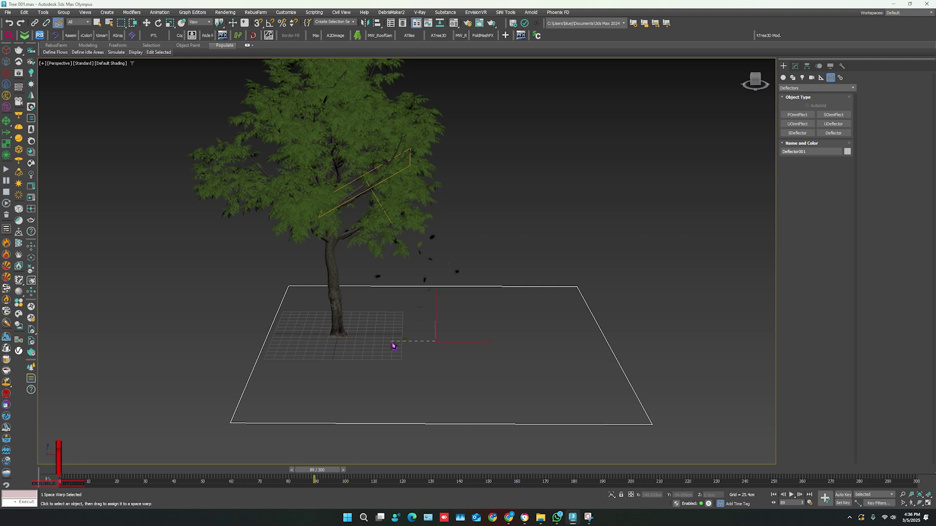
{"action": "left_click_drag", "start_coordinate": [390, 349], "coordinate": [408, 341]}
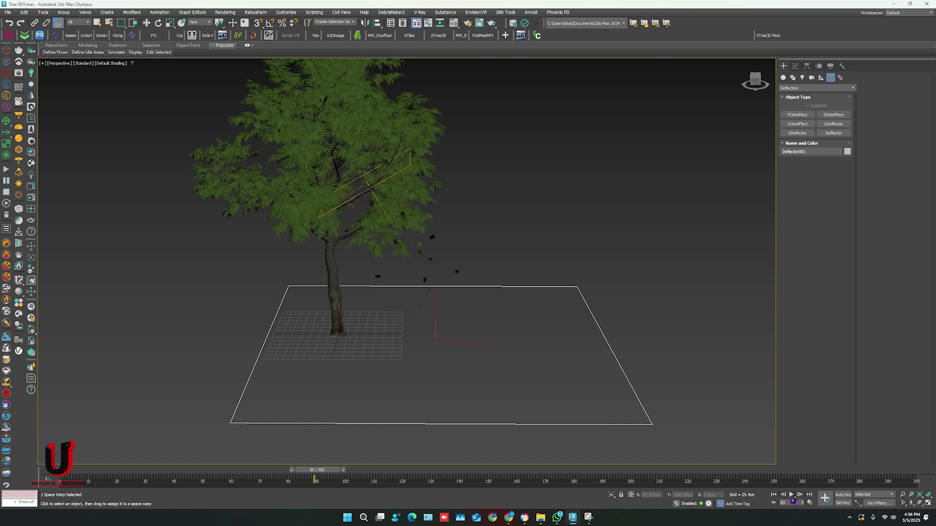
{"action": "left_click", "coordinate": [792, 496]}
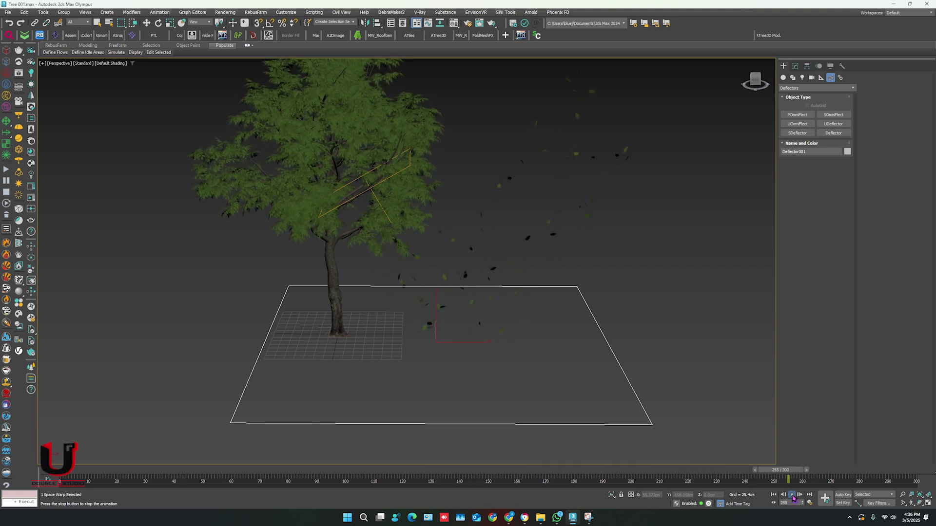
{"action": "left_click", "coordinate": [792, 496]}
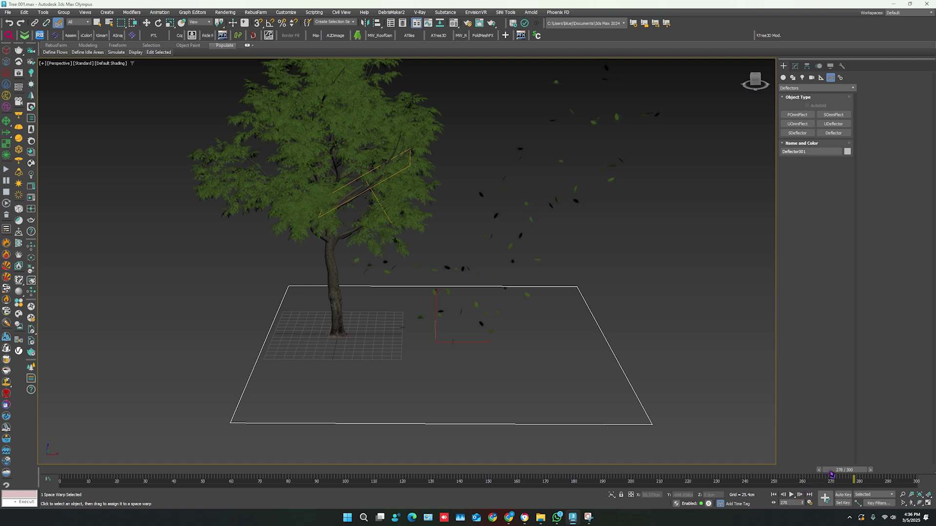
{"action": "left_click_drag", "start_coordinate": [831, 475], "coordinate": [504, 471]}
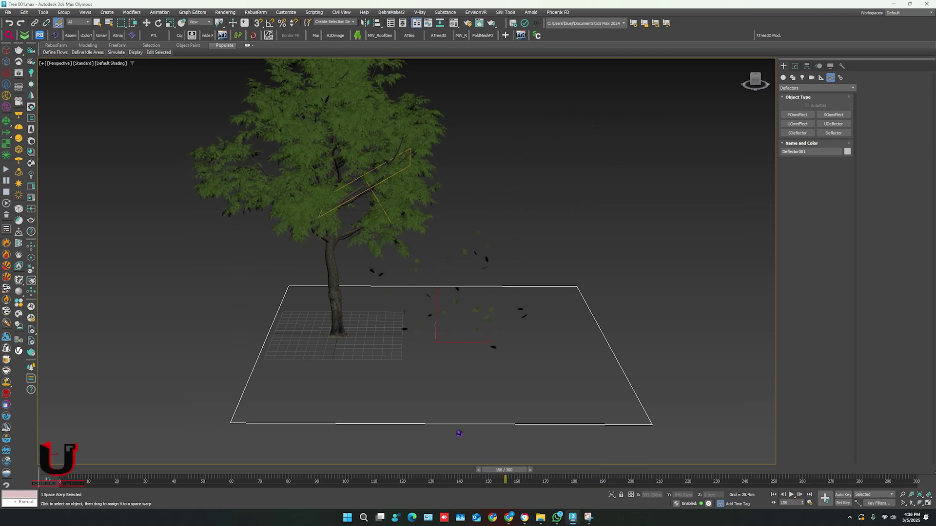
{"action": "middle_click_drag", "start_coordinate": [422, 373], "coordinate": [394, 382]}
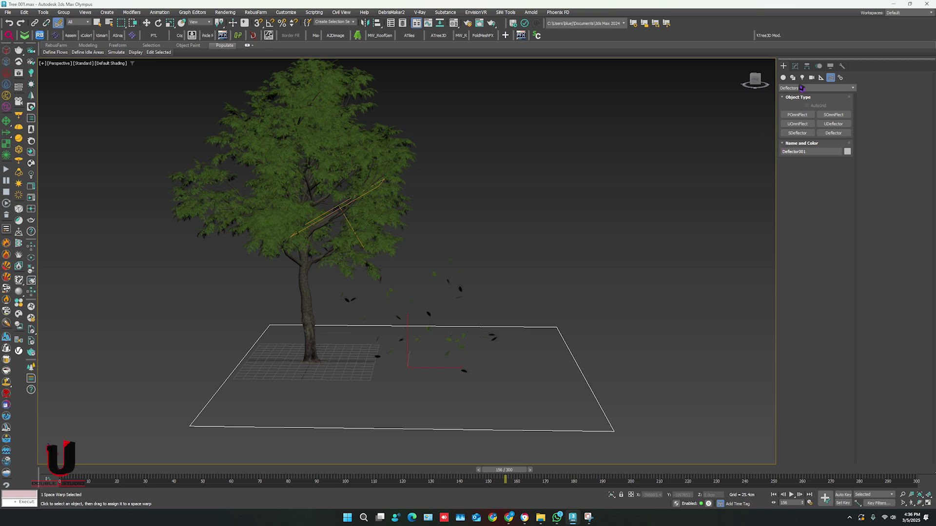
- Lower Deflector001's bounce to 0.1 and play the animation to check the leaves
{"action": "left_click", "coordinate": [797, 66]}
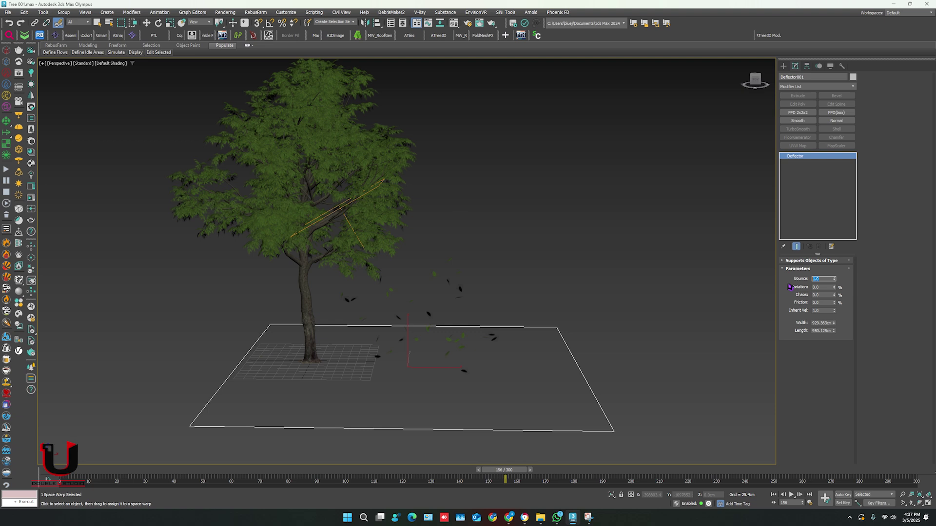
{"action": "key", "text": "BackSpace"}
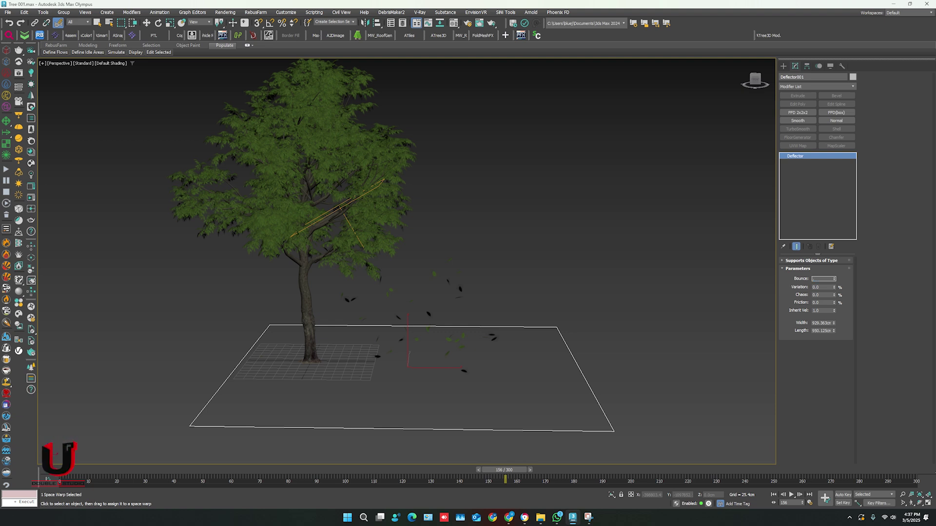
{"action": "type", "text": "0.1"}
{"action": "key", "text": "Return"}
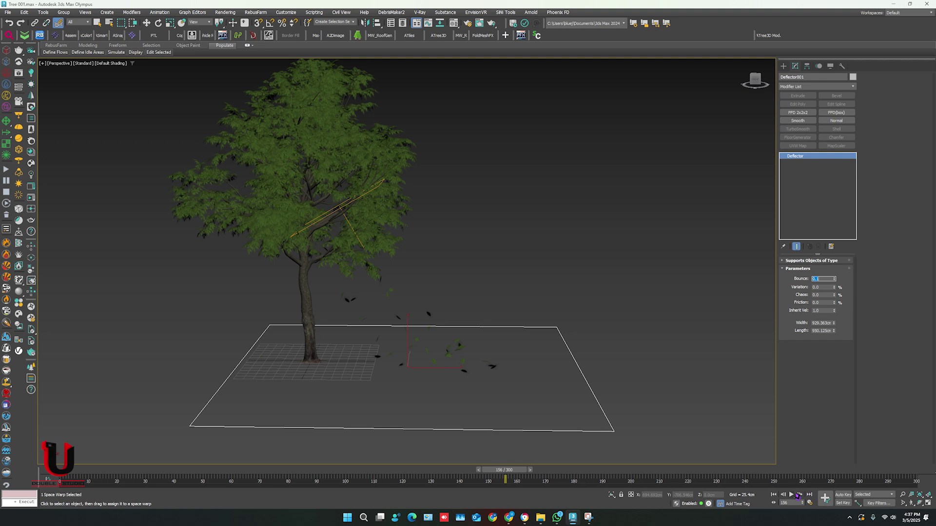
{"action": "left_click", "coordinate": [791, 495]}
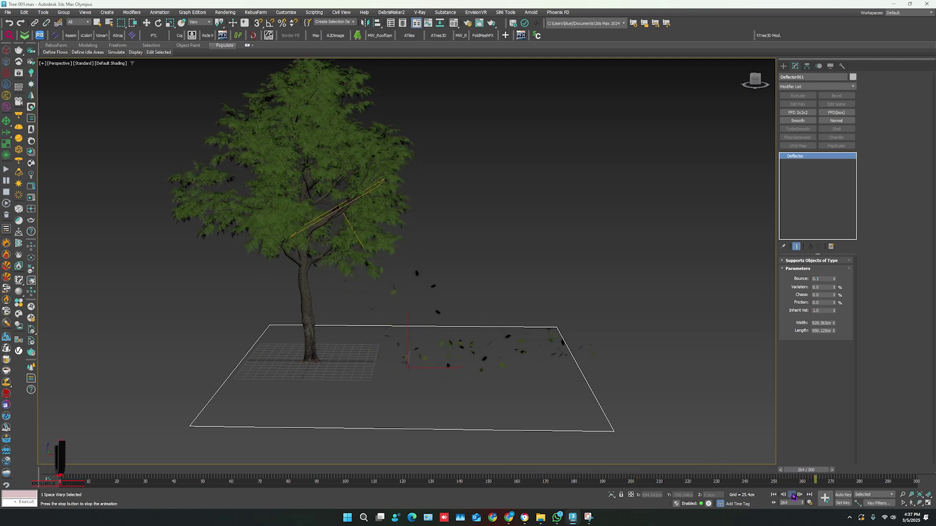
{"action": "left_click", "coordinate": [792, 495]}
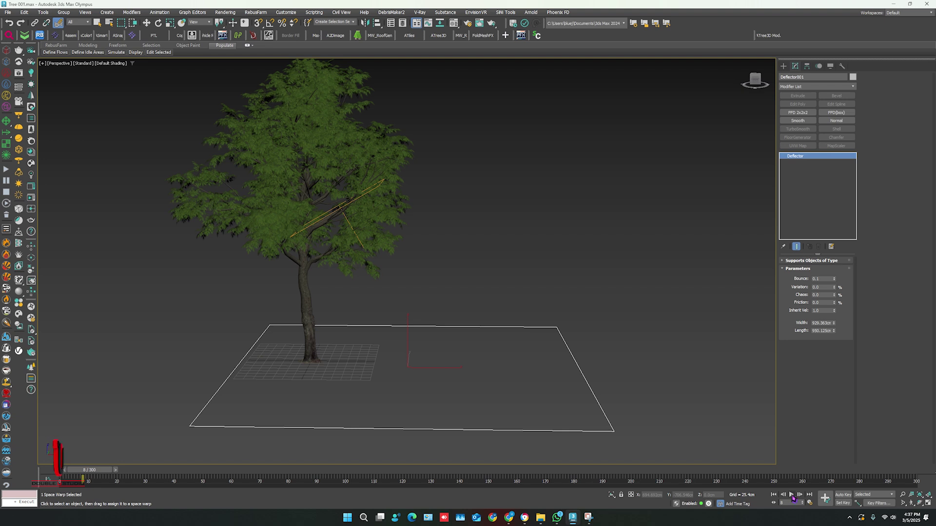
{"action": "left_click", "coordinate": [791, 494]}
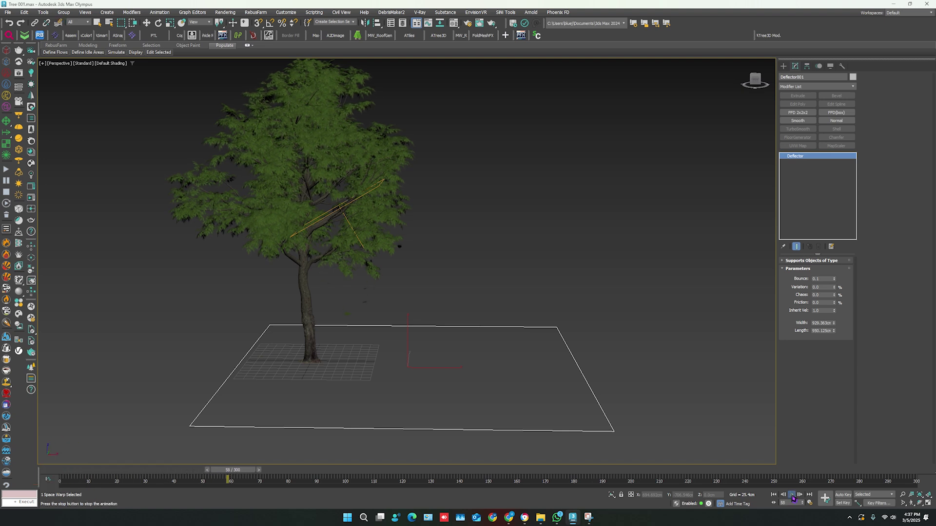
{"action": "left_click", "coordinate": [792, 495]}
- Drop the bounce further to 0.01 and replay to confirm the leaves settle
{"action": "left_click", "coordinate": [820, 280]}
{"action": "type", "text": "0.01"}
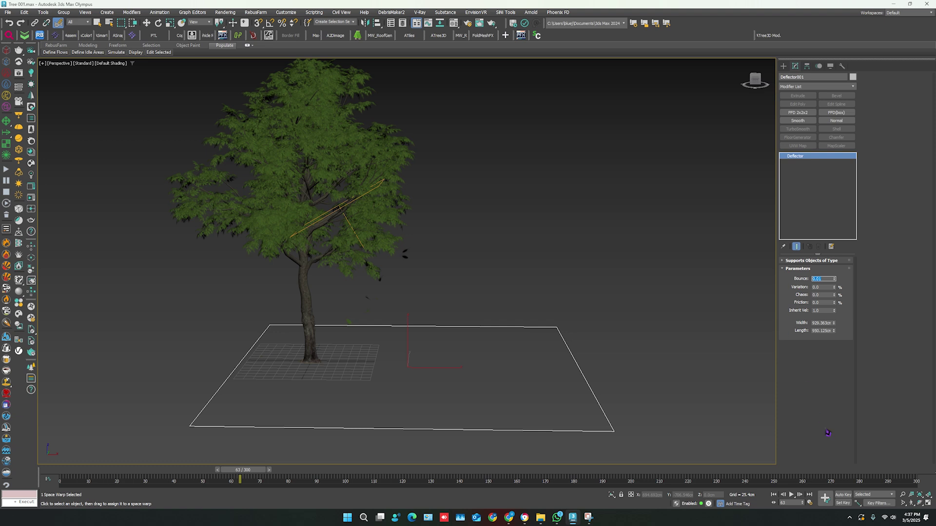
{"action": "left_click", "coordinate": [792, 496]}
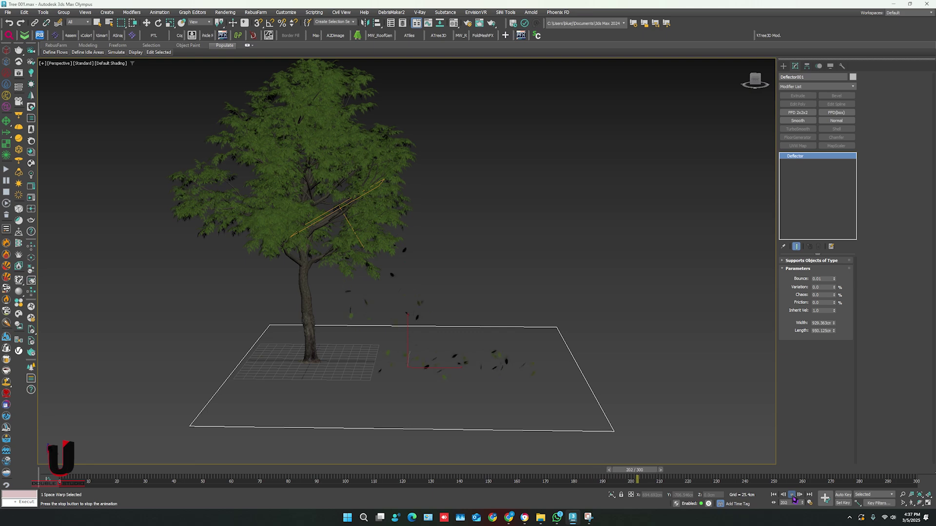
{"action": "left_click", "coordinate": [792, 495]}
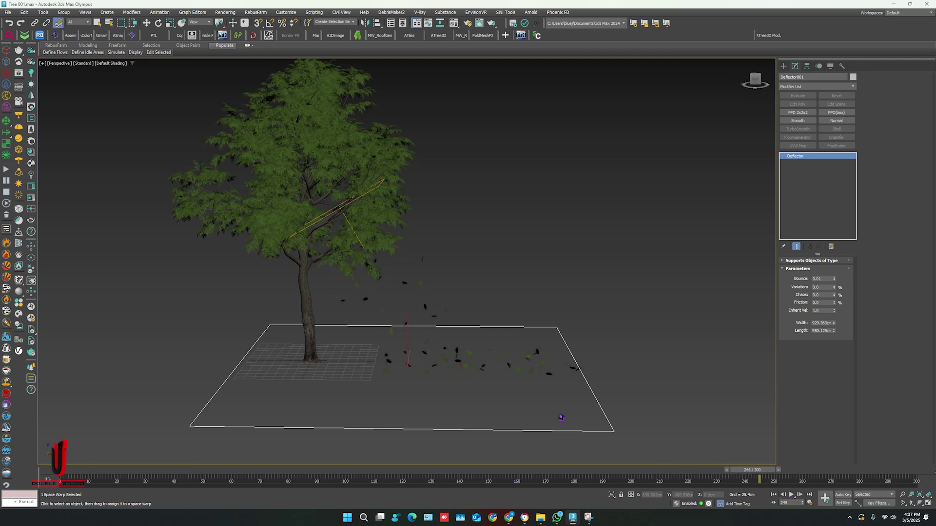
{"action": "middle_click_drag", "start_coordinate": [436, 349], "coordinate": [437, 365], "text": "alt"}
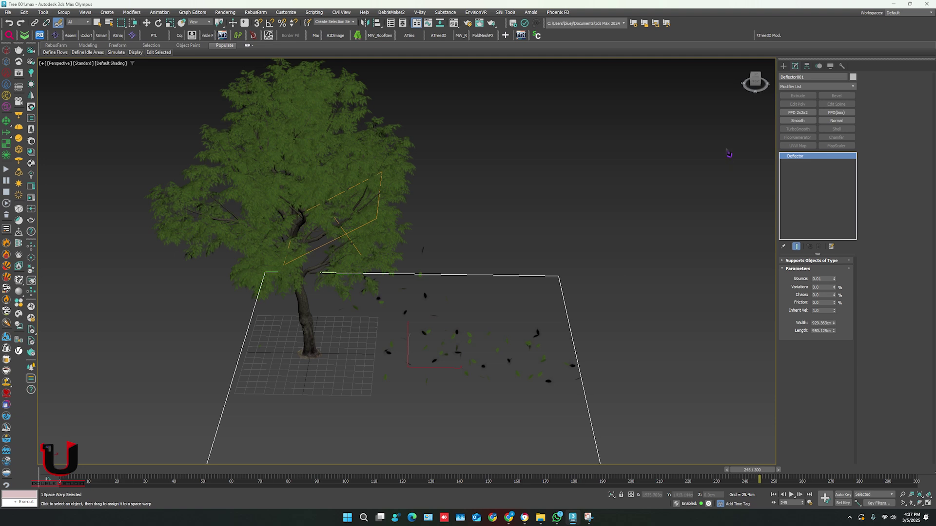
{"action": "left_click", "coordinate": [783, 66]}
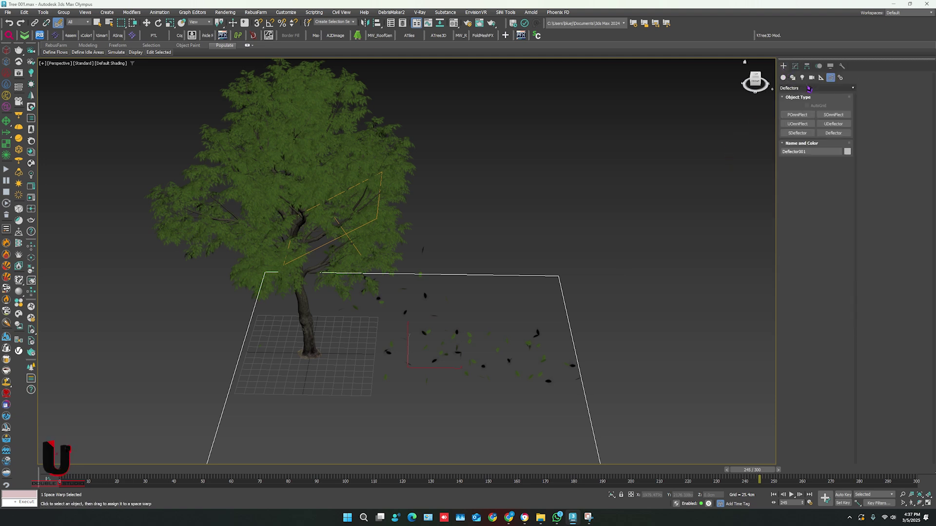
- Create a Wind space warp from Forces, placed above the ground plane beside the tree
{"action": "left_click", "coordinate": [809, 89]}
{"action": "left_click", "coordinate": [802, 97]}
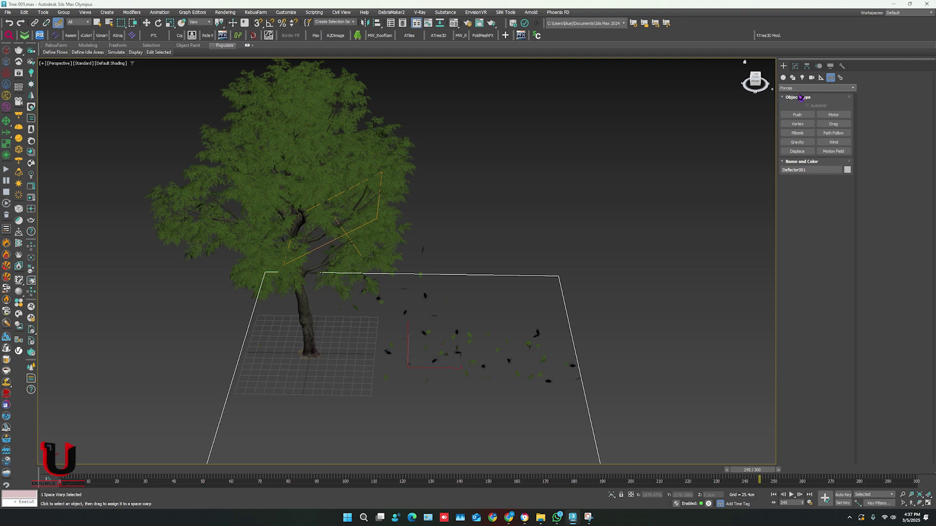
{"action": "left_click", "coordinate": [834, 143]}
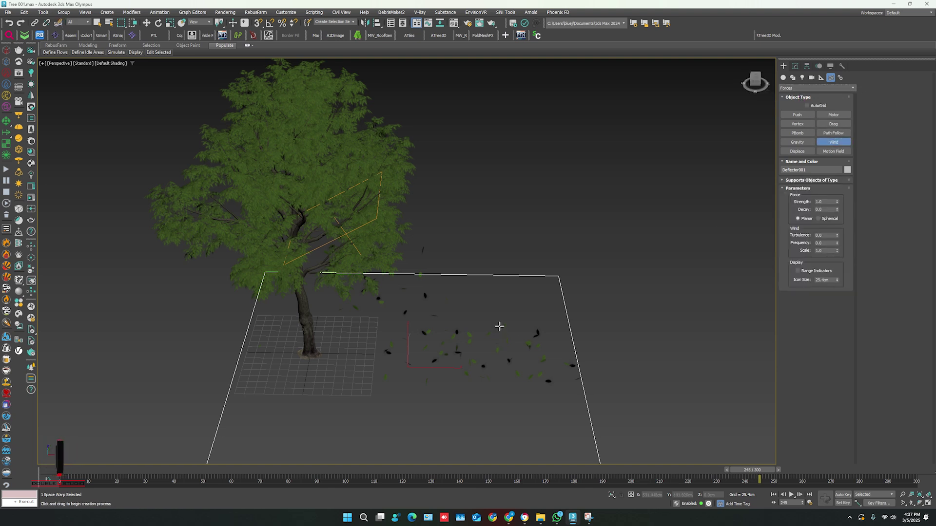
{"action": "left_click_drag", "start_coordinate": [456, 296], "coordinate": [429, 331]}
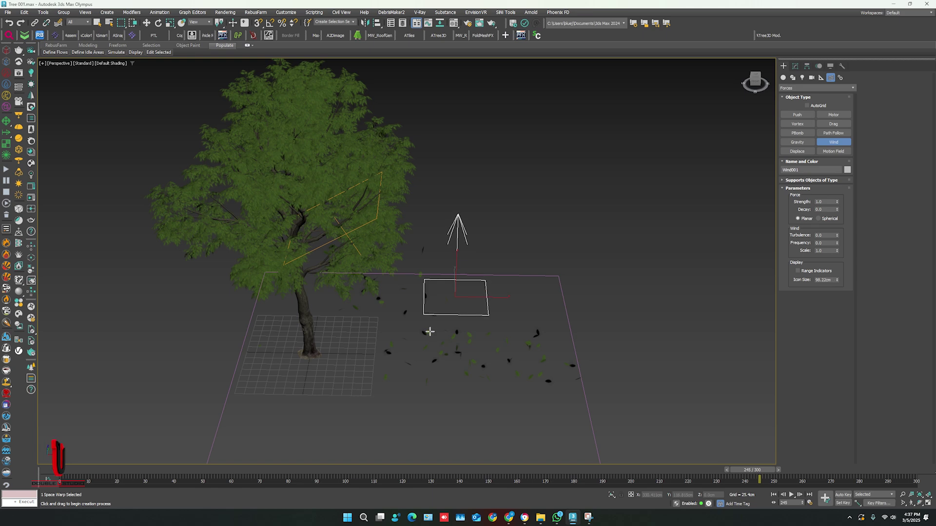
{"action": "key", "text": "b"}
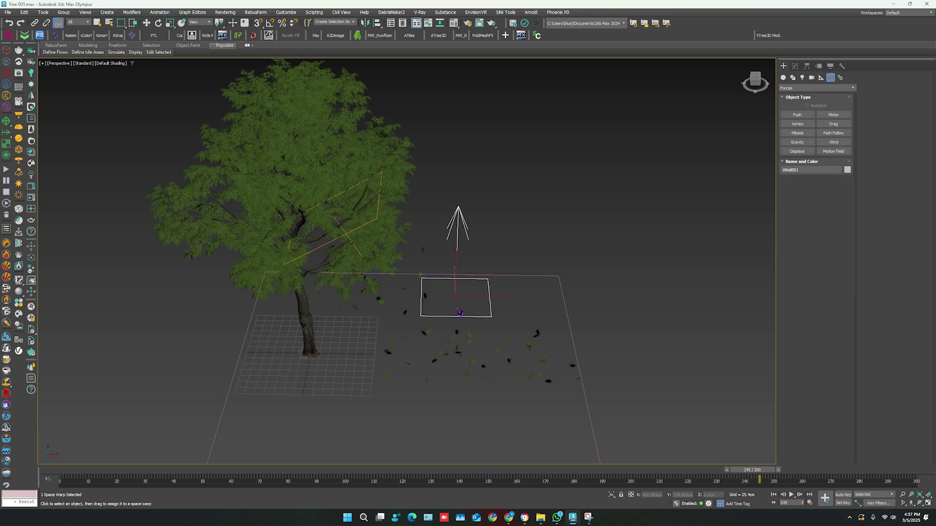
- Tilt the wind downward in the Front view, then return to Perspective and play
{"action": "key", "text": "f"}
{"action": "key", "text": "e"}
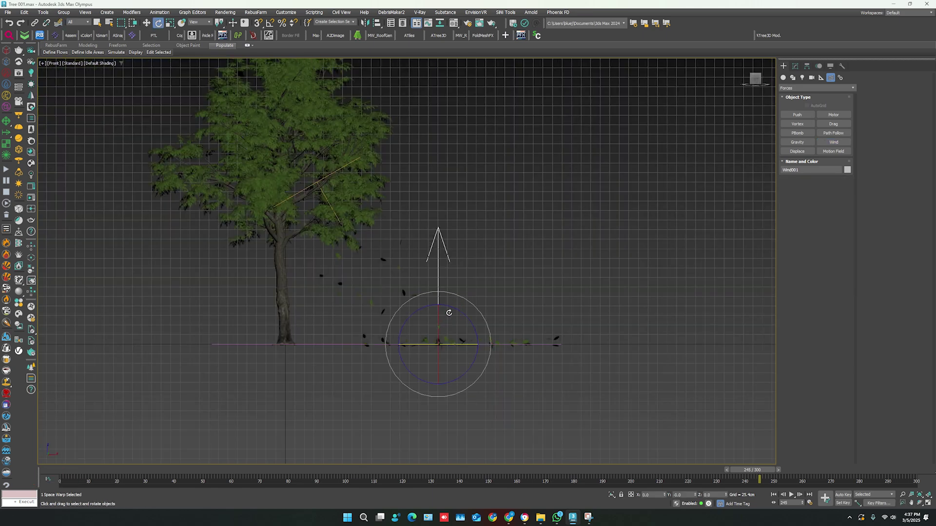
{"action": "mouse_move", "coordinate": [453, 307]}
{"action": "left_mouse_down"}
{"action": "mouse_move", "coordinate": [512, 392]}
{"action": "mouse_move", "coordinate": [495, 323]}
{"action": "left_mouse_up"}
{"action": "key", "text": "w"}
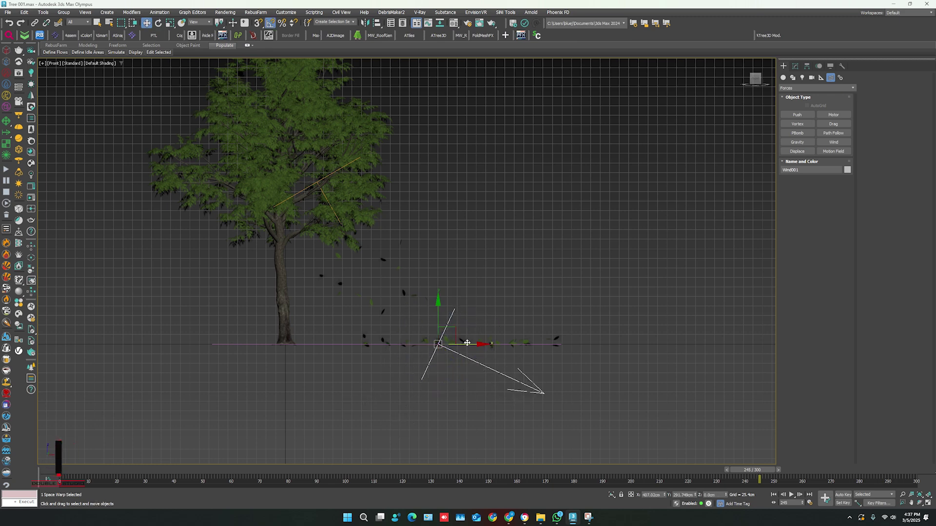
{"action": "middle_click_drag", "start_coordinate": [375, 287], "coordinate": [376, 306], "text": "alt"}
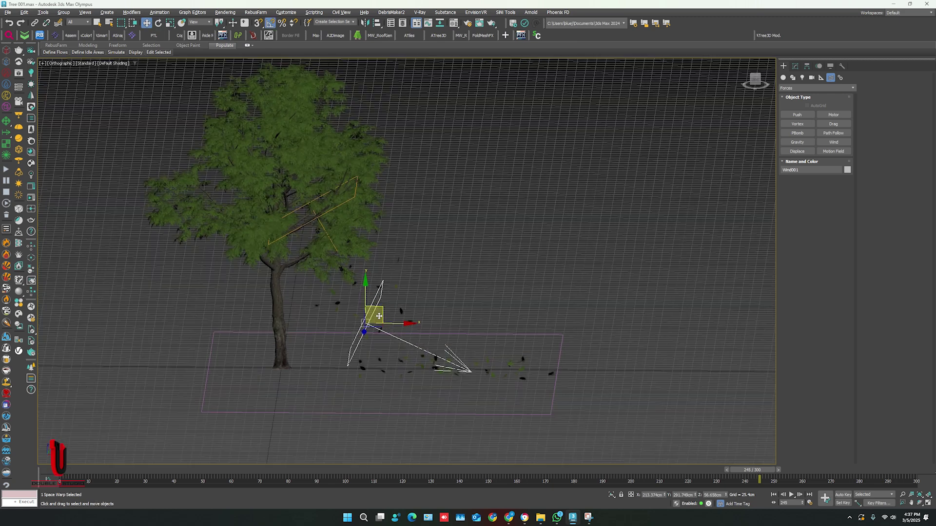
{"action": "key", "text": "p"}
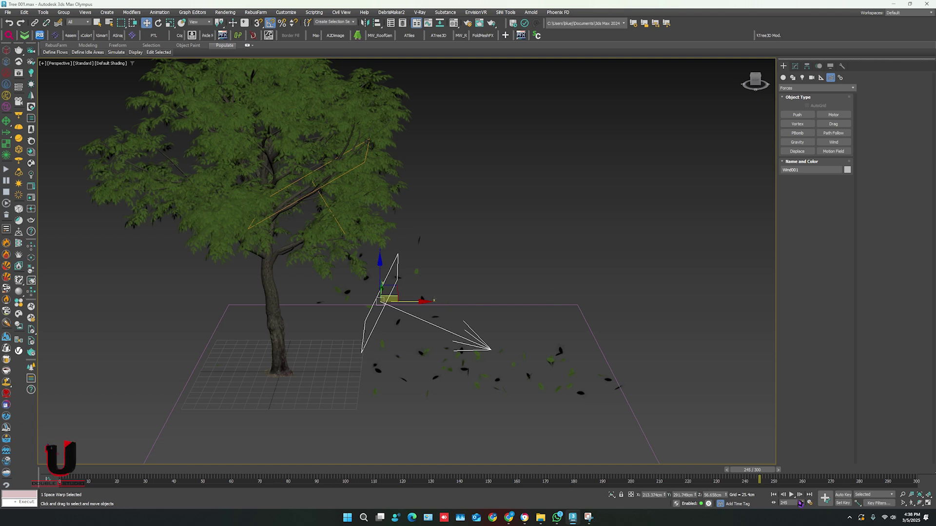
{"action": "left_click", "coordinate": [791, 495]}
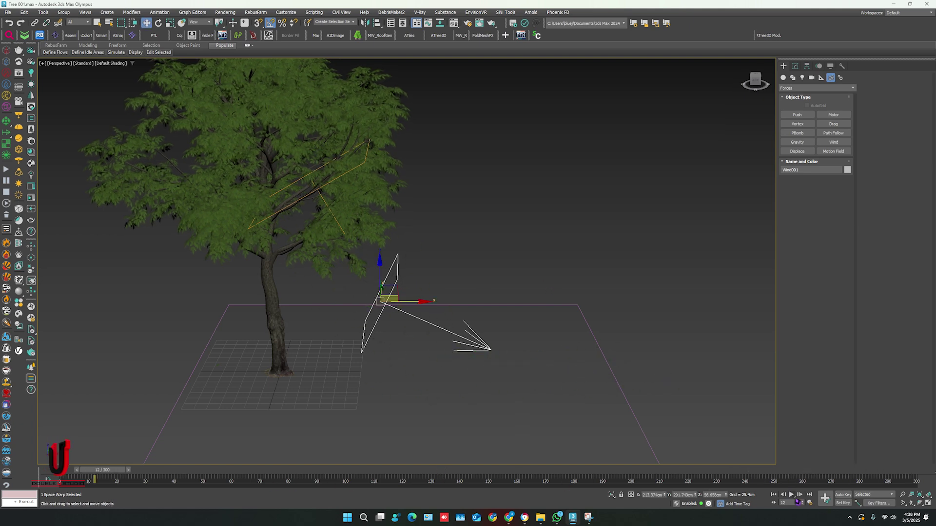
{"action": "mouse_move", "coordinate": [412, 366]}
{"action": "middle_mouse_down", "text": "alt"}
{"action": "mouse_move", "coordinate": [403, 361]}
{"action": "mouse_move", "coordinate": [346, 407]}
{"action": "middle_mouse_up", "text": "alt"}
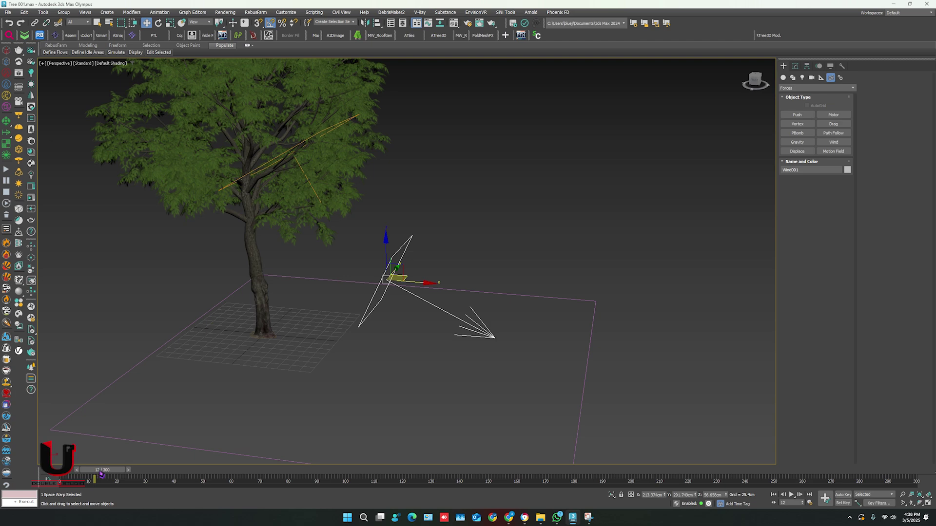
{"action": "scroll", "coordinate": [382, 320], "scroll_direction": "up", "scroll_amount": 5}
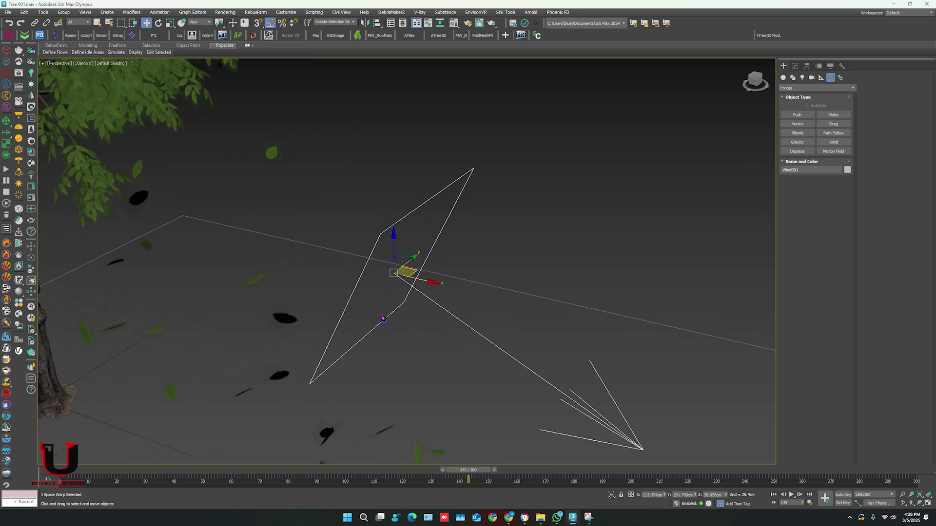
{"action": "scroll", "coordinate": [383, 319], "scroll_direction": "down", "scroll_amount": 5}
{"action": "left_click_drag", "start_coordinate": [407, 272], "coordinate": [409, 321]}
{"action": "scroll", "coordinate": [410, 316], "scroll_direction": "up", "scroll_amount": 2}
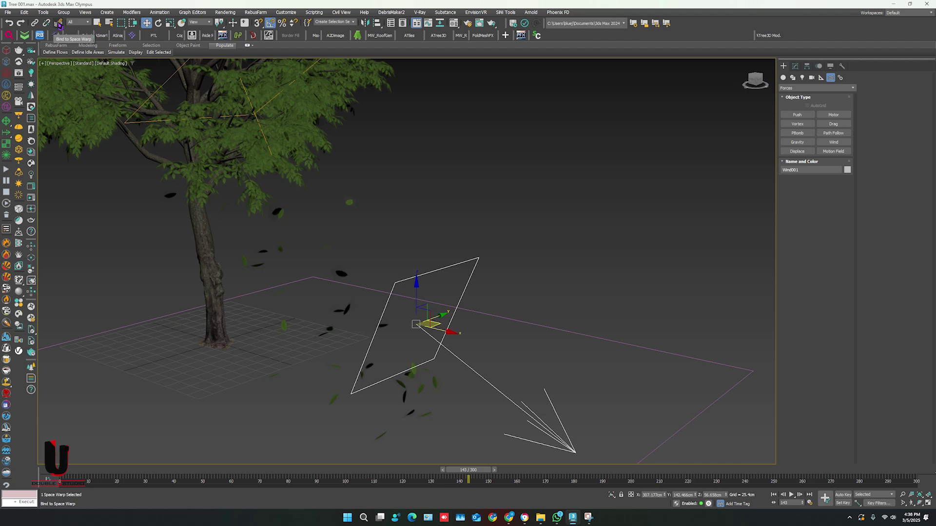
- Bind the Blizzard leaf particles to Wind001 and play to watch them blow
{"action": "left_click", "coordinate": [59, 24]}
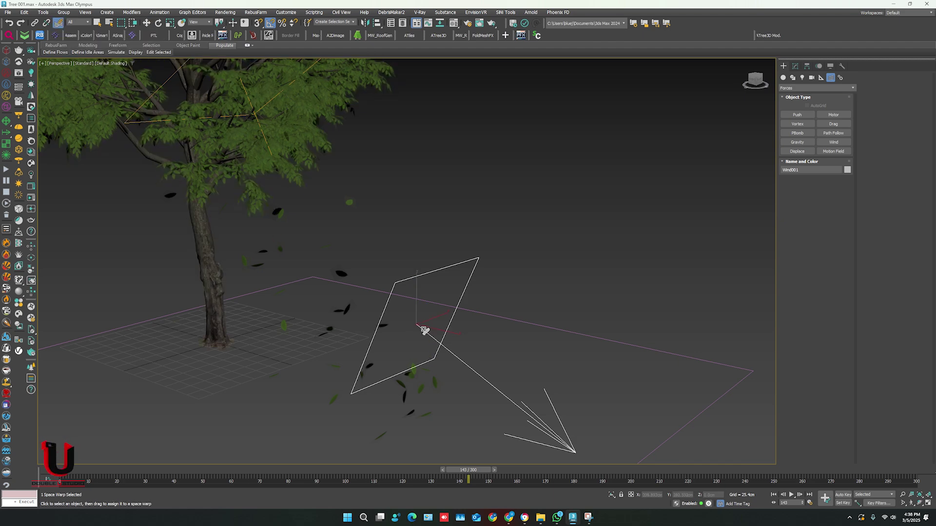
{"action": "left_click_drag", "start_coordinate": [421, 327], "coordinate": [385, 329]}
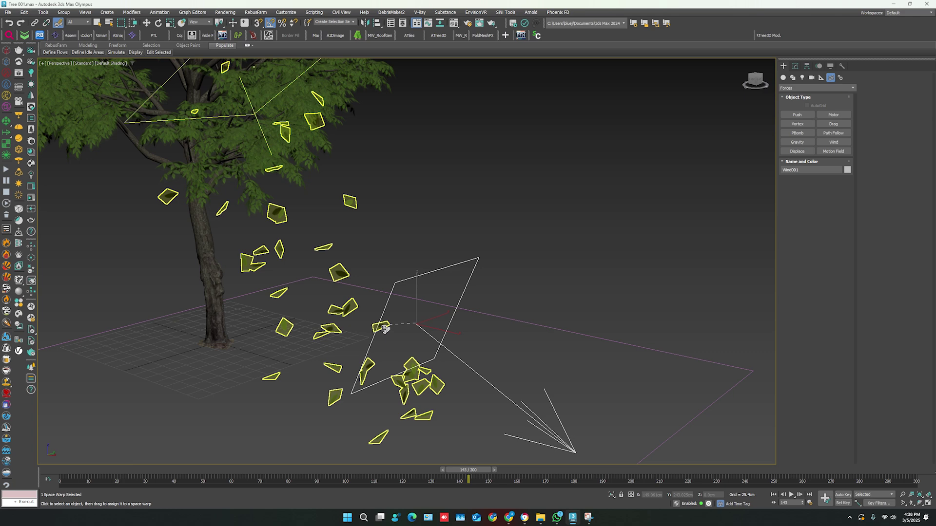
{"action": "left_click_drag", "start_coordinate": [385, 328], "coordinate": [385, 328]}
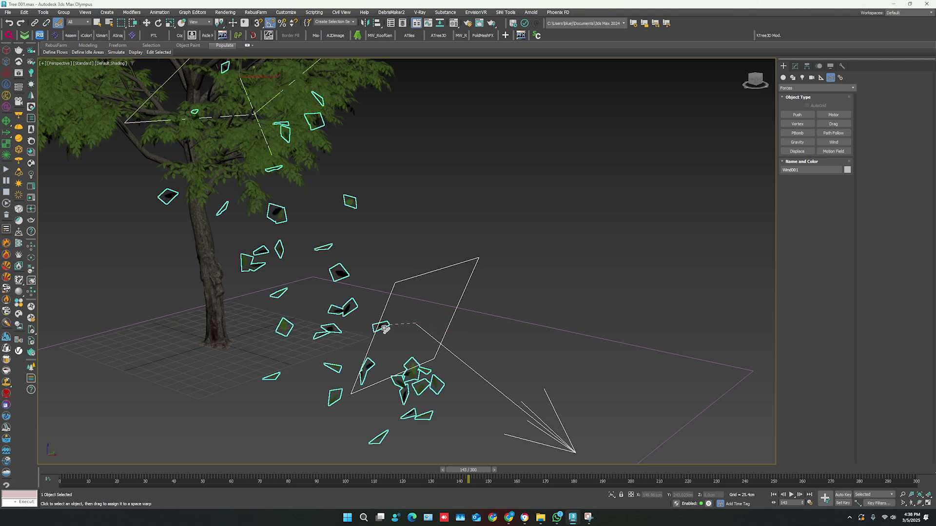
{"action": "scroll", "coordinate": [395, 340], "scroll_direction": "down", "scroll_amount": 5}
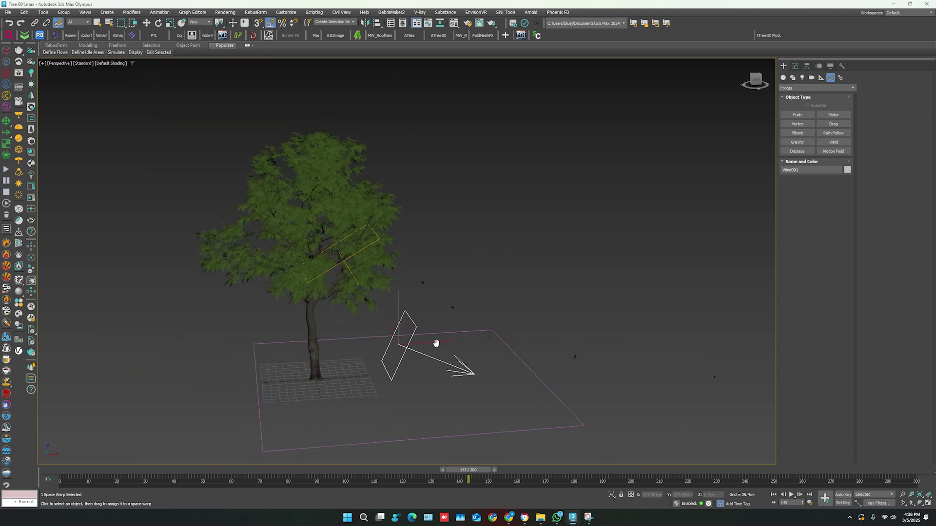
{"action": "middle_click_drag", "start_coordinate": [436, 343], "coordinate": [422, 337], "text": "alt"}
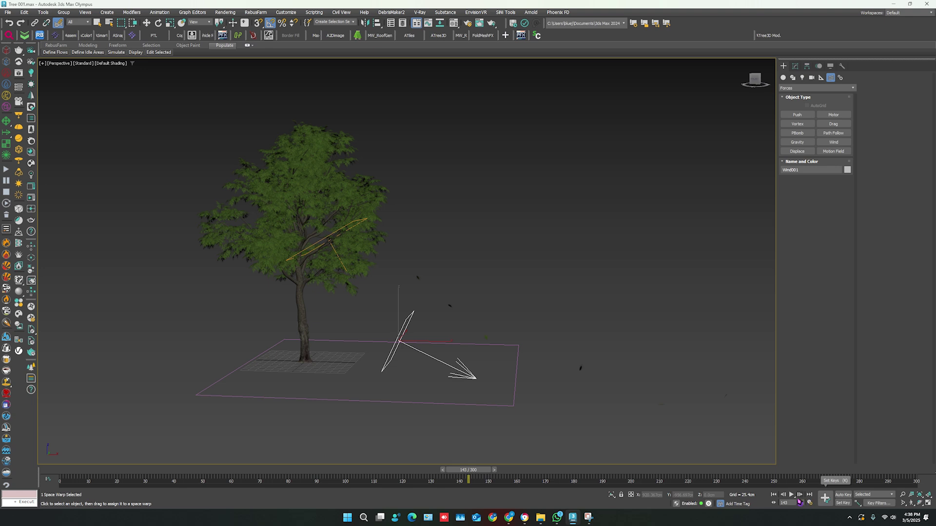
{"action": "left_click", "coordinate": [790, 495]}
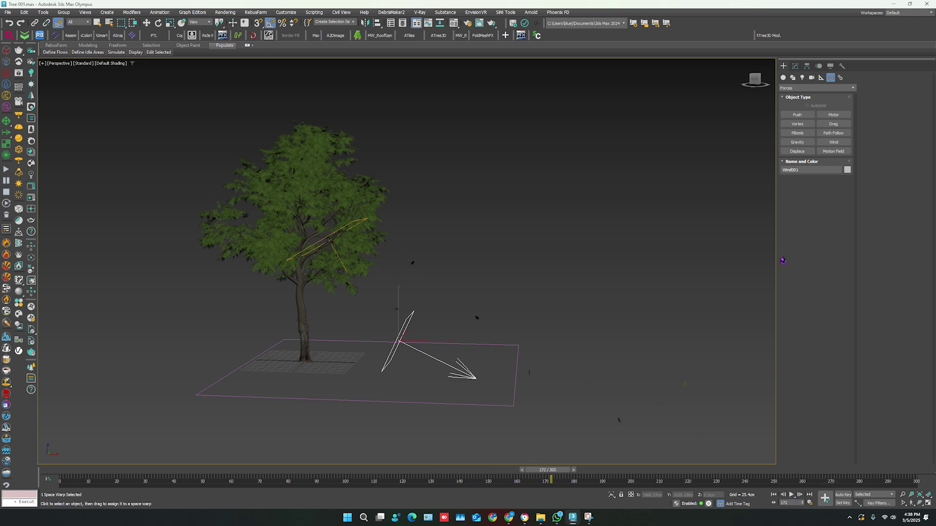
- Show Wind001's parameters at strength 0.01 and preview the leaves drifting in playback
{"action": "left_click", "coordinate": [795, 66]}
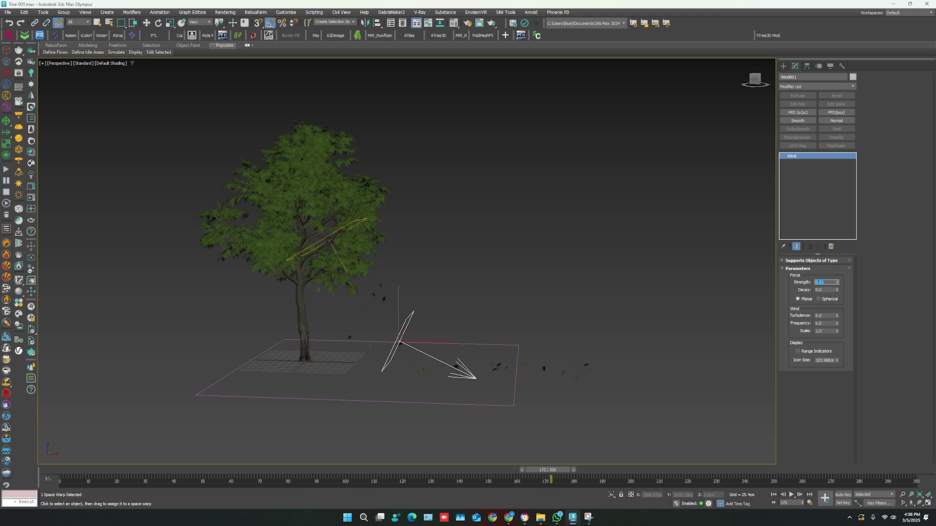
{"action": "scroll", "coordinate": [438, 343], "scroll_direction": "up", "scroll_amount": 3}
{"action": "scroll", "coordinate": [438, 343], "scroll_direction": "up", "scroll_amount": 2}
{"action": "scroll", "coordinate": [439, 346], "scroll_direction": "up", "scroll_amount": 2}
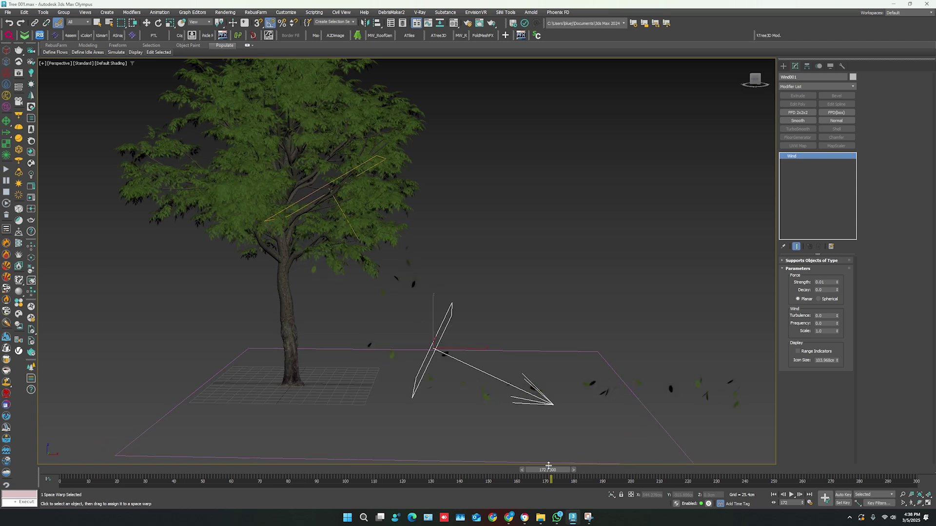
{"action": "left_click", "coordinate": [792, 495]}
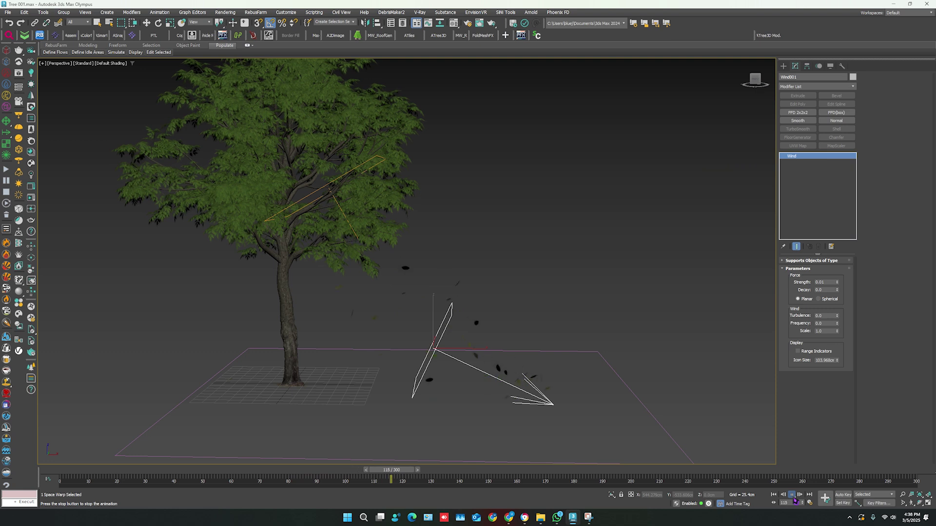
{"action": "left_click", "coordinate": [792, 496]}
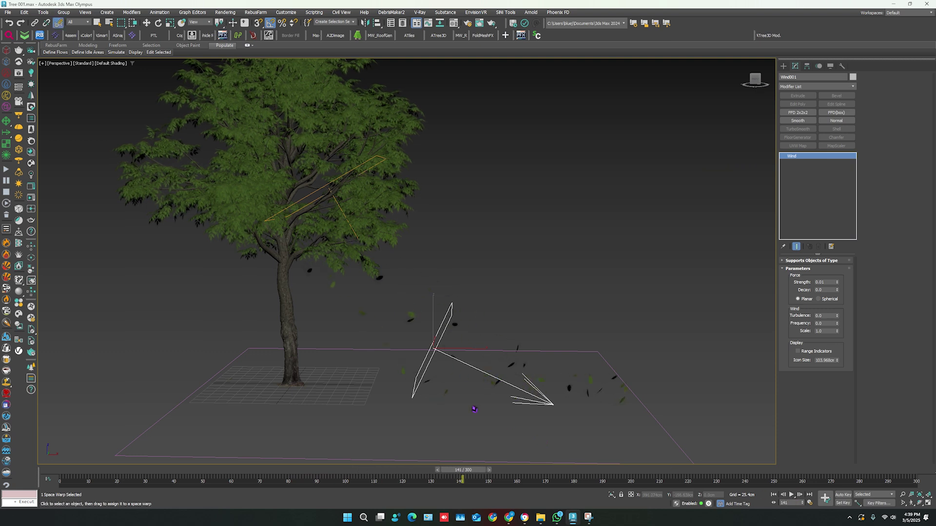
- Rotate Wind001 about 20 degrees, then a few more, checking the leaves in playback
{"action": "key", "text": "e"}
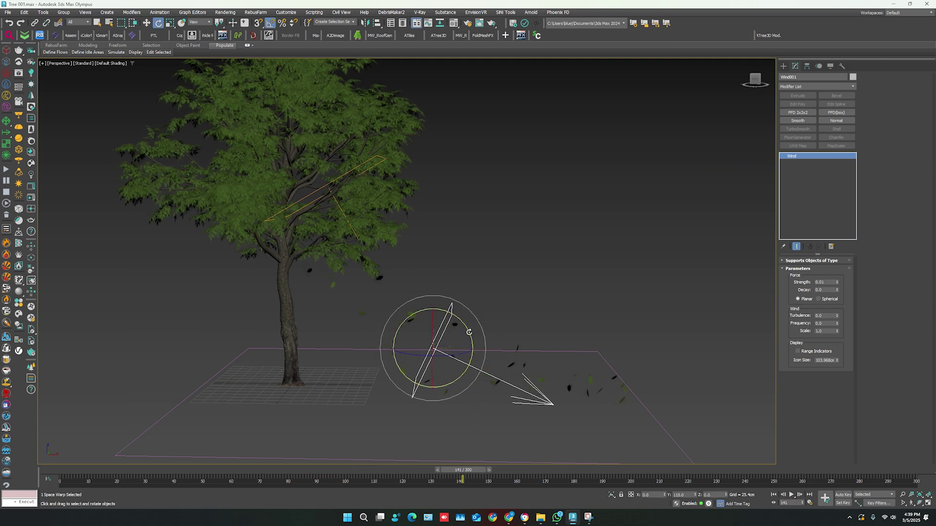
{"action": "left_click_drag", "start_coordinate": [469, 333], "coordinate": [471, 336]}
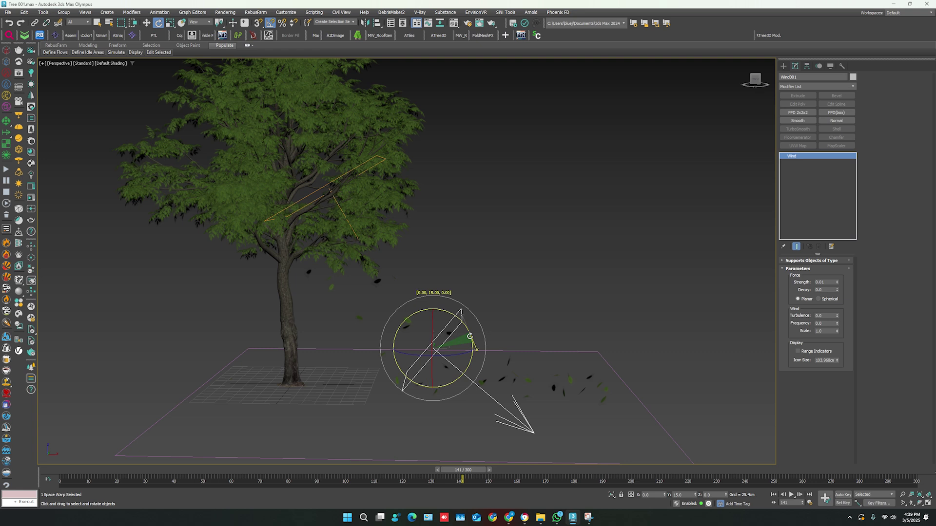
{"action": "left_click_drag", "start_coordinate": [471, 336], "coordinate": [472, 342]}
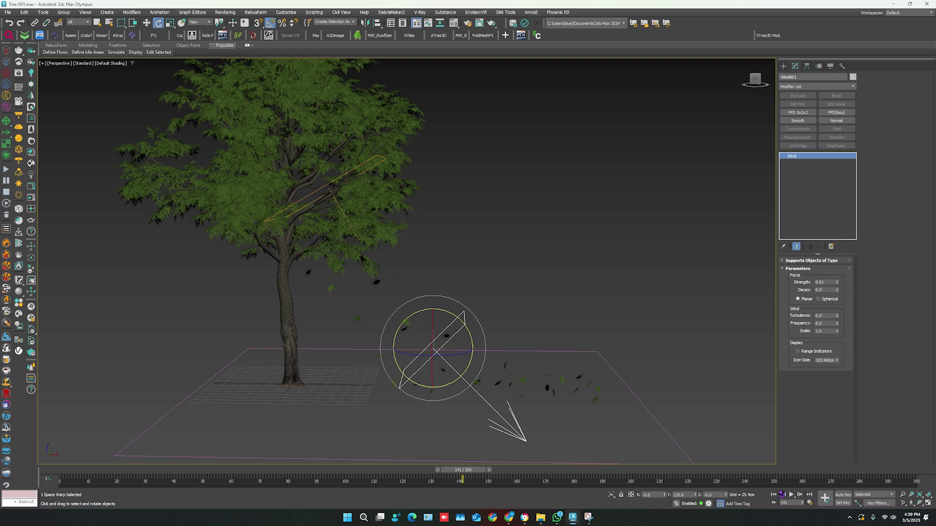
{"action": "left_click", "coordinate": [796, 498]}
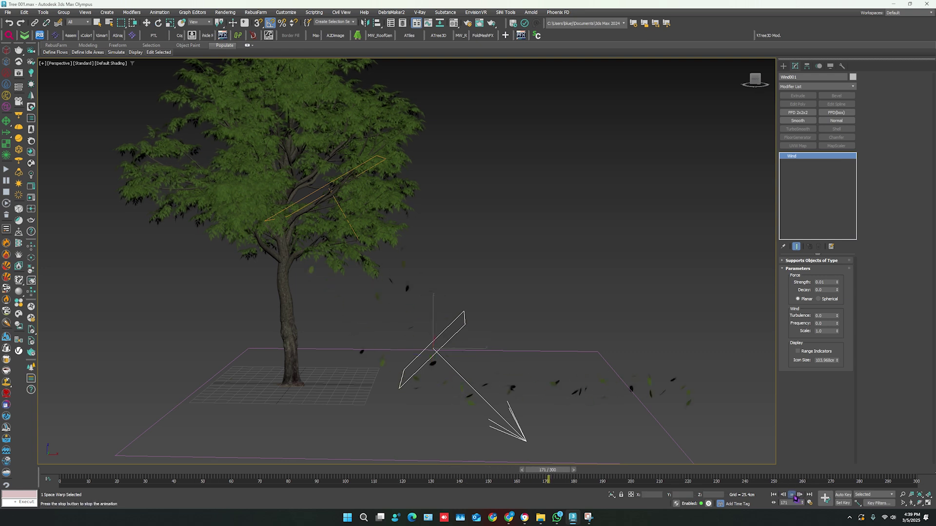
{"action": "key", "text": "e"}
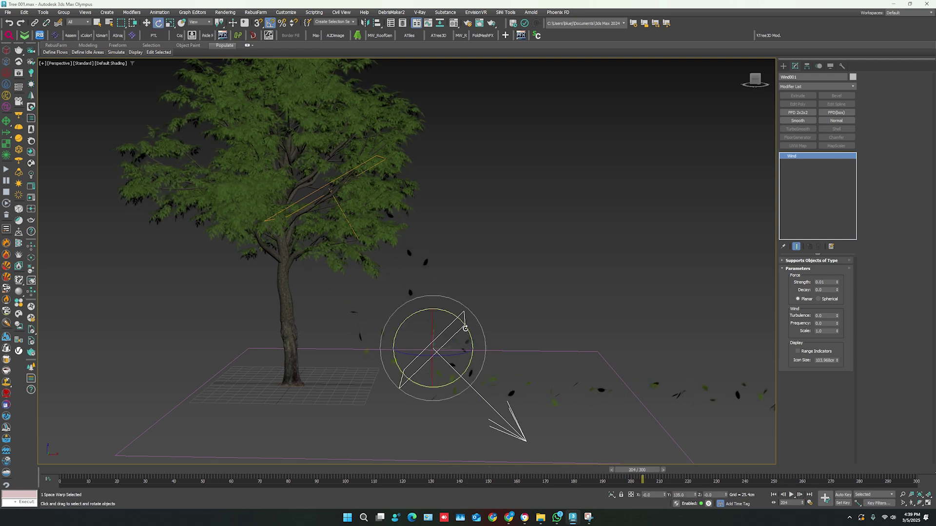
{"action": "left_click_drag", "start_coordinate": [465, 329], "coordinate": [467, 329]}
{"action": "scroll", "coordinate": [468, 329], "scroll_direction": "down", "scroll_amount": 3}
{"action": "left_click", "coordinate": [444, 366]}
{"action": "middle_click_drag", "start_coordinate": [468, 329], "coordinate": [449, 368], "text": "alt"}
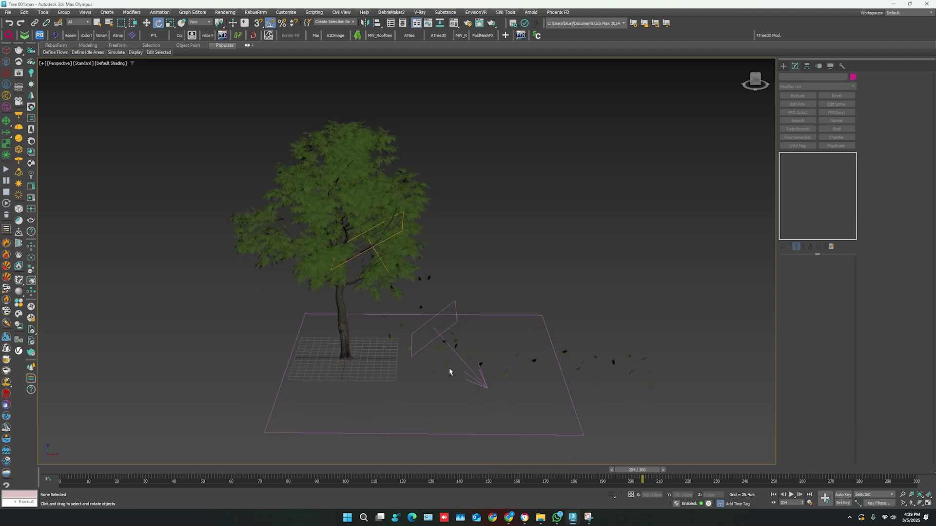
- Create a Drag force box, Drag001, on the ground plane beside the wind icon
{"action": "left_click", "coordinate": [783, 66]}
{"action": "left_click", "coordinate": [831, 78]}
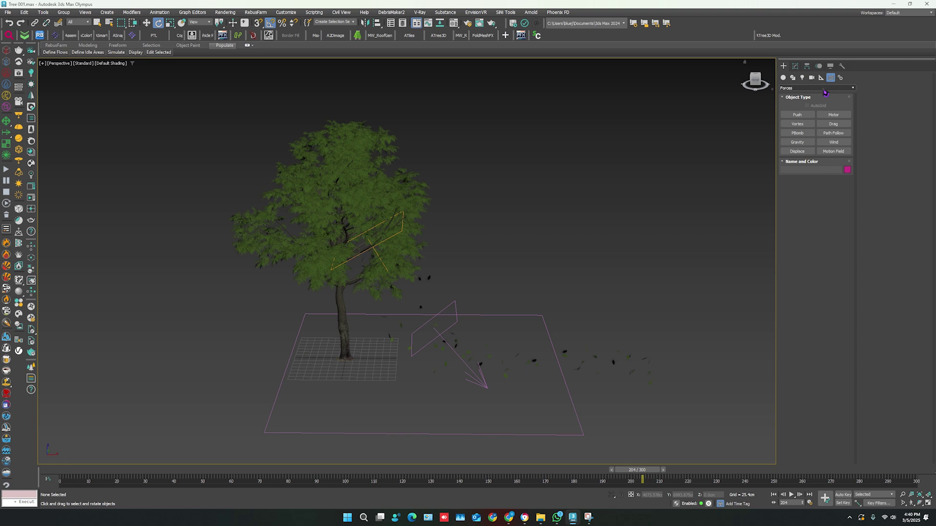
{"action": "left_click", "coordinate": [832, 124]}
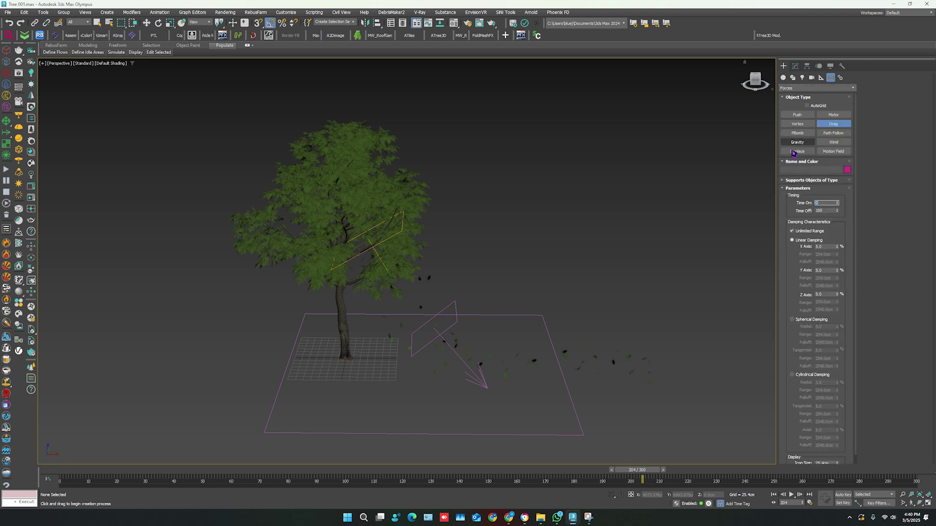
{"action": "left_click_drag", "start_coordinate": [451, 327], "coordinate": [432, 354]}
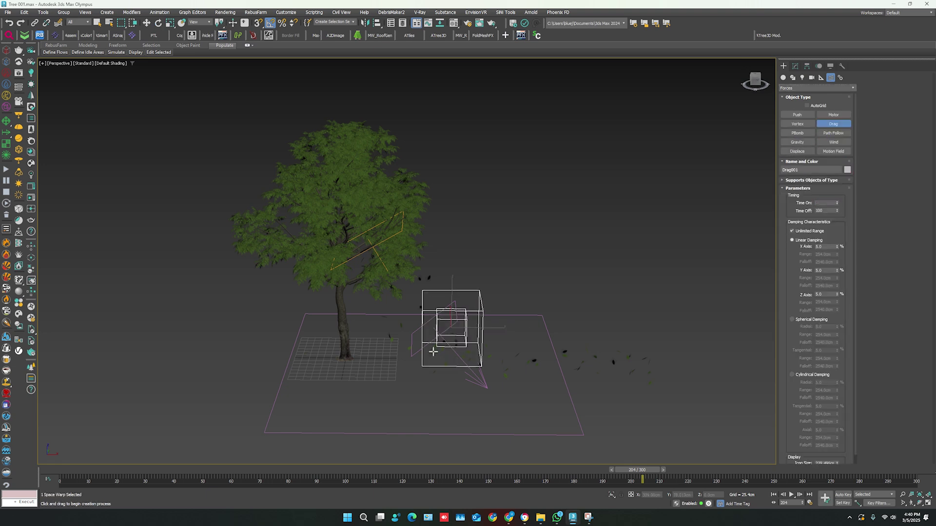
{"action": "scroll", "coordinate": [432, 355], "scroll_direction": "up", "scroll_amount": 3}
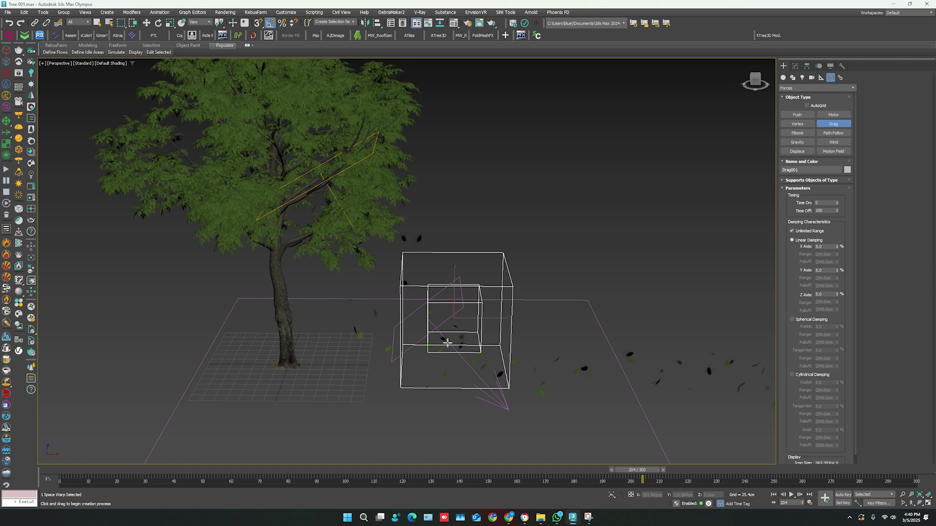
{"action": "key", "text": "e"}
{"action": "middle_click_drag", "start_coordinate": [444, 330], "coordinate": [420, 334], "text": "alt"}
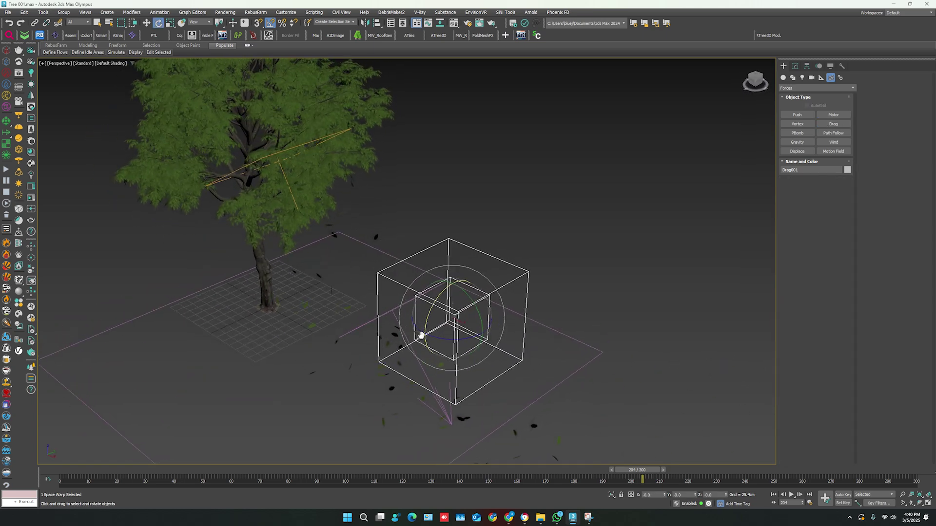
- Bind the Blizzard leaf particles to the Drag001 box
{"action": "left_click", "coordinate": [59, 23]}
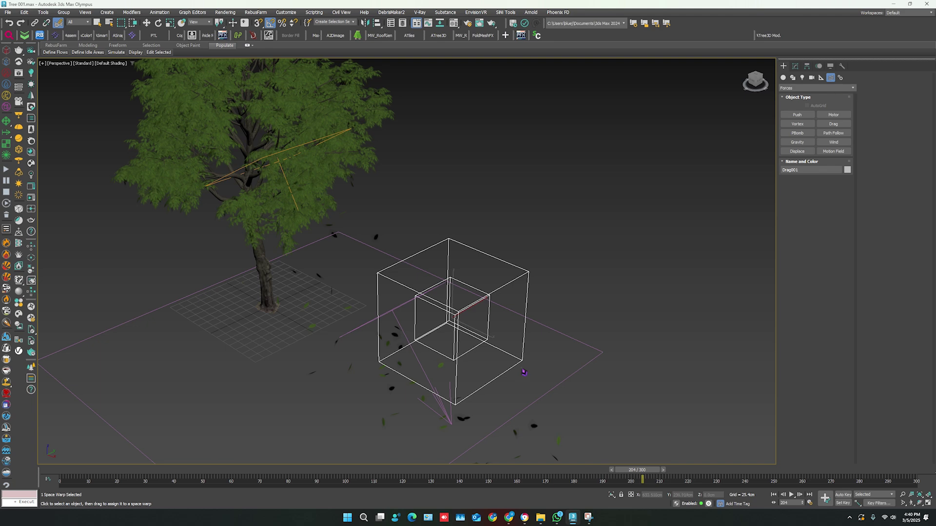
{"action": "left_click_drag", "start_coordinate": [396, 422], "coordinate": [385, 368]}
{"action": "mouse_move", "coordinate": [385, 368]}
{"action": "middle_mouse_down", "text": "alt"}
{"action": "mouse_move", "coordinate": [411, 355]}
{"action": "mouse_move", "coordinate": [410, 366]}
{"action": "middle_mouse_up", "text": "alt"}
{"action": "key", "text": "w"}
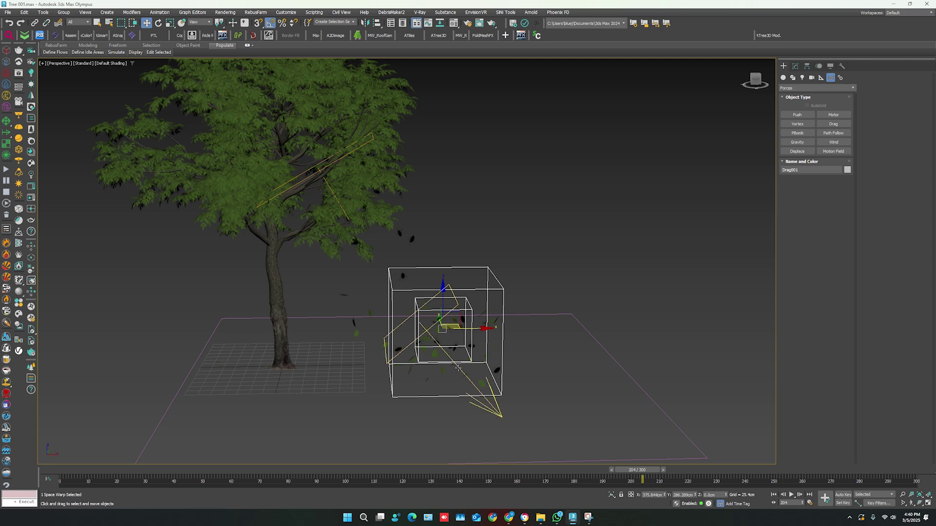
{"action": "middle_click_drag", "start_coordinate": [447, 341], "coordinate": [467, 359], "text": "alt"}
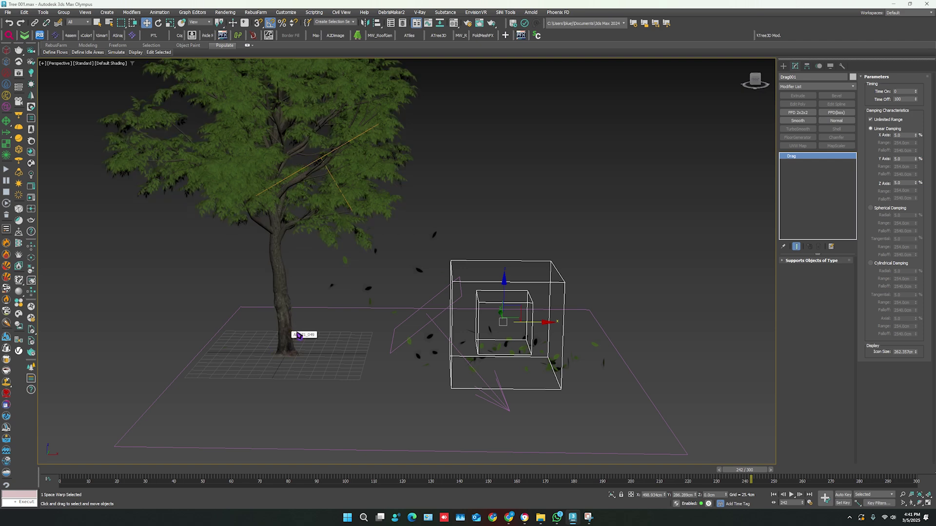
- On Blizzard001, switch the Drag, Wind and Deflector bindings off and back on, then play
{"action": "left_click", "coordinate": [437, 342]}
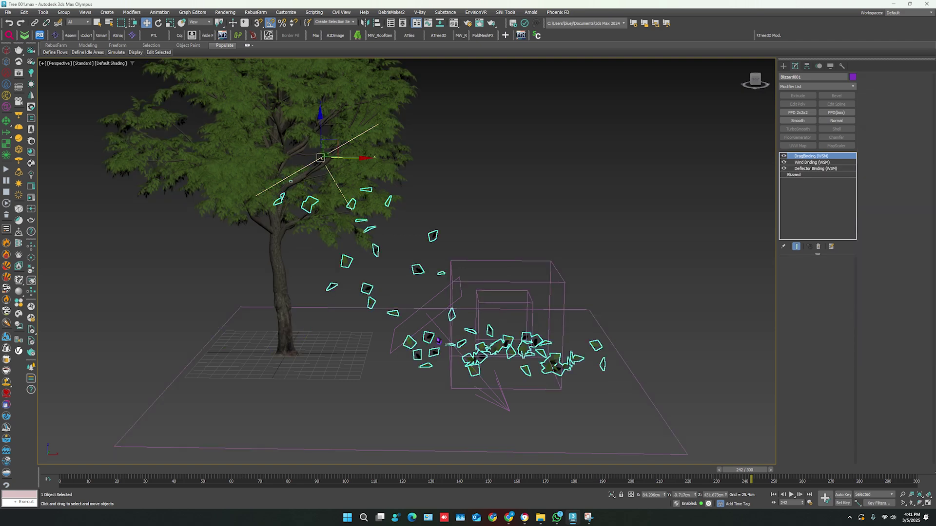
{"action": "left_click", "coordinate": [785, 156]}
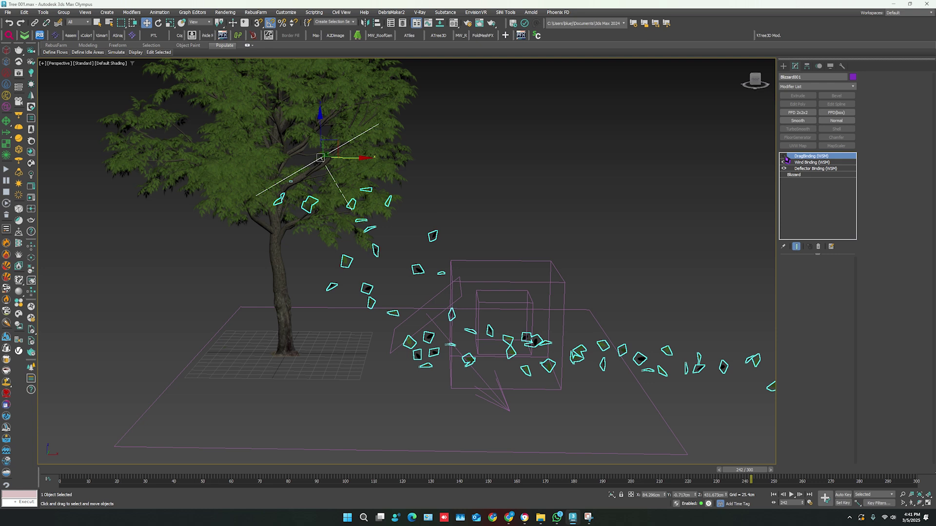
{"action": "left_click", "coordinate": [784, 162]}
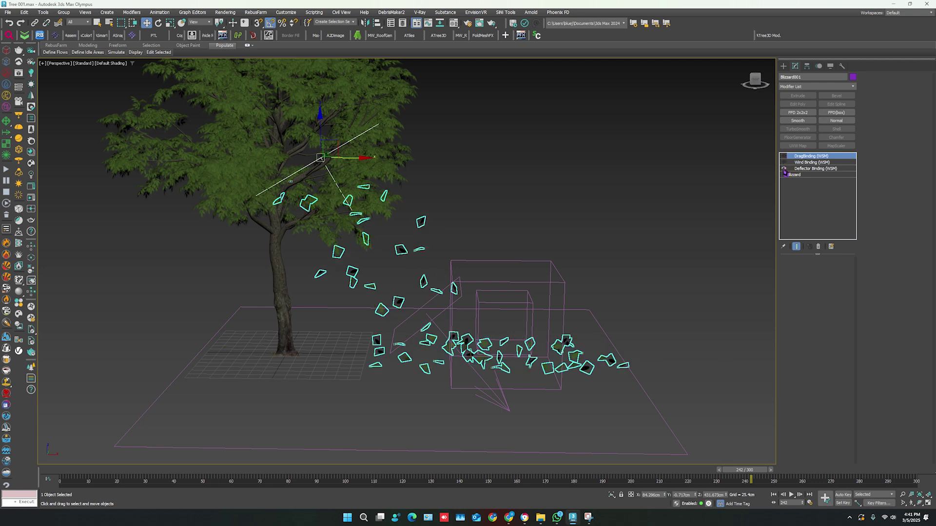
{"action": "left_click", "coordinate": [784, 168]}
{"action": "left_click", "coordinate": [784, 169]}
{"action": "left_click", "coordinate": [784, 162]}
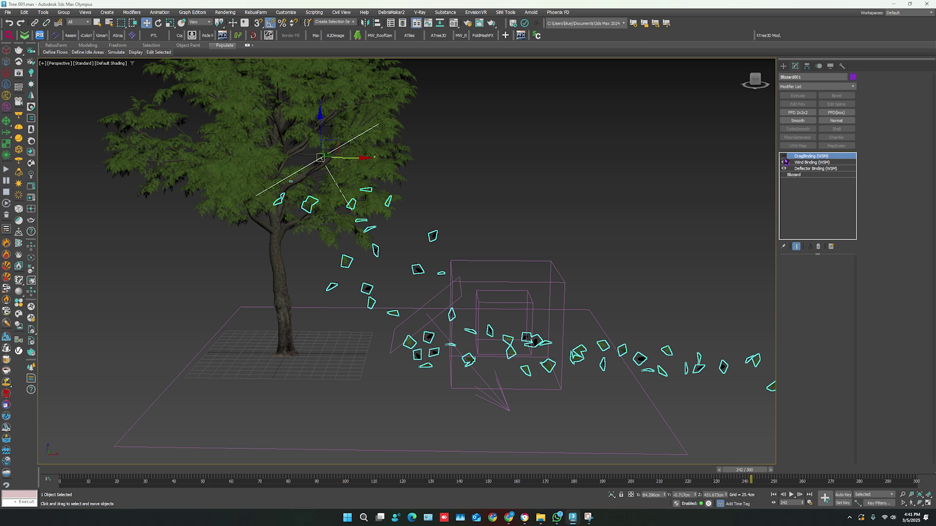
{"action": "left_click", "coordinate": [784, 163]}
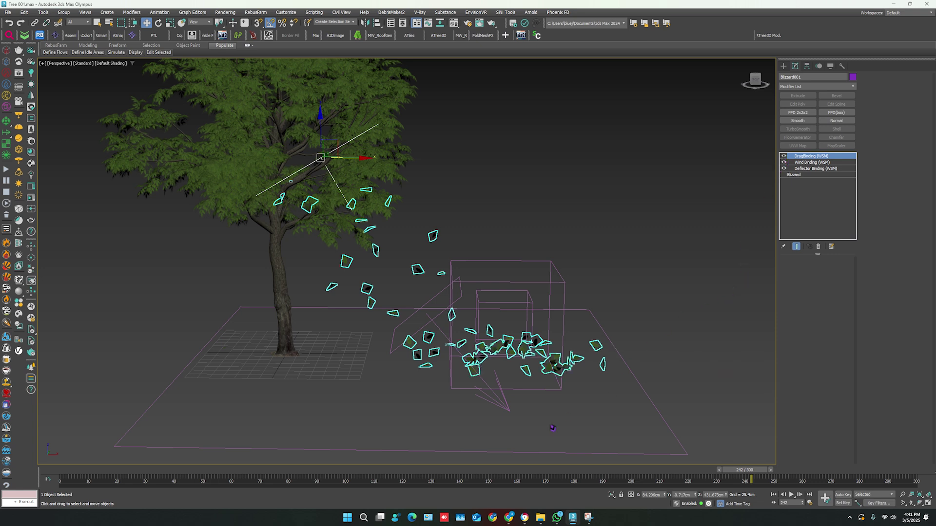
{"action": "left_click", "coordinate": [791, 496]}
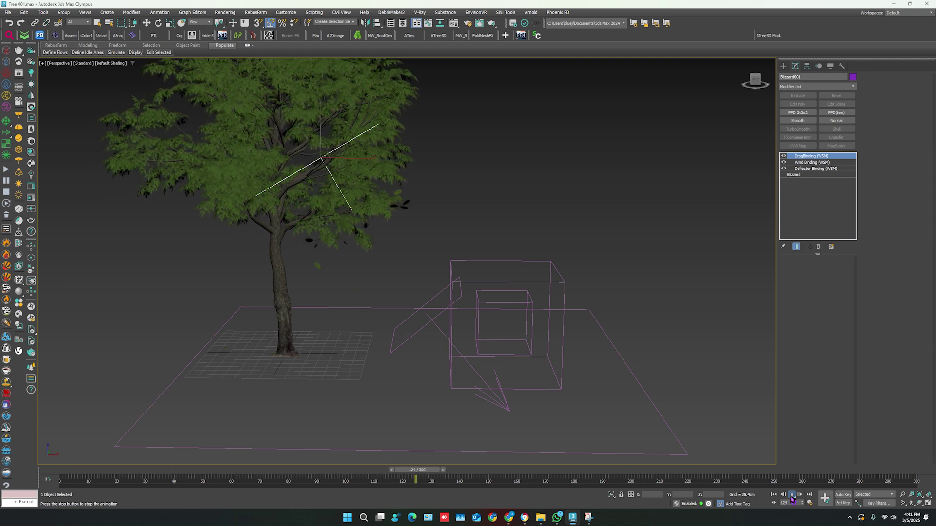
- Stop playback and select Drag001 to show its damping parameters in the Modify panel
{"action": "left_click", "coordinate": [791, 494]}
{"action": "left_click", "coordinate": [535, 277]}
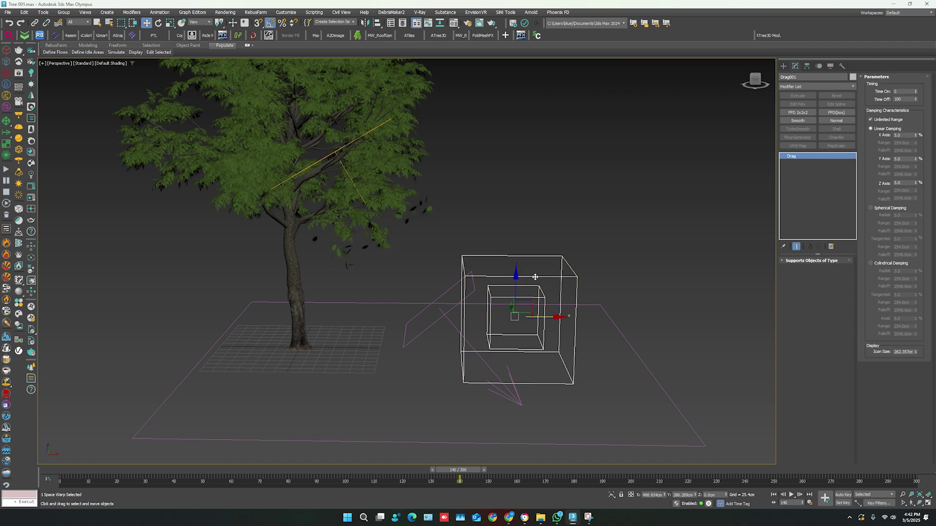